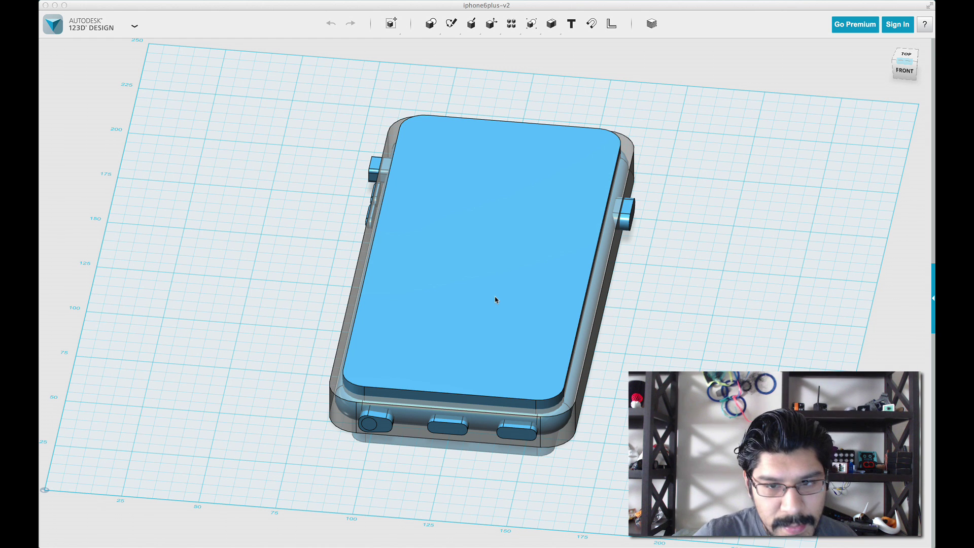
Switch to the image iPhone-6-Plus-dimensions-drawings-Case-Design-Guidelines.jpg and review the phone's dimensions
right_click_drag(296, 245, 296, 260)
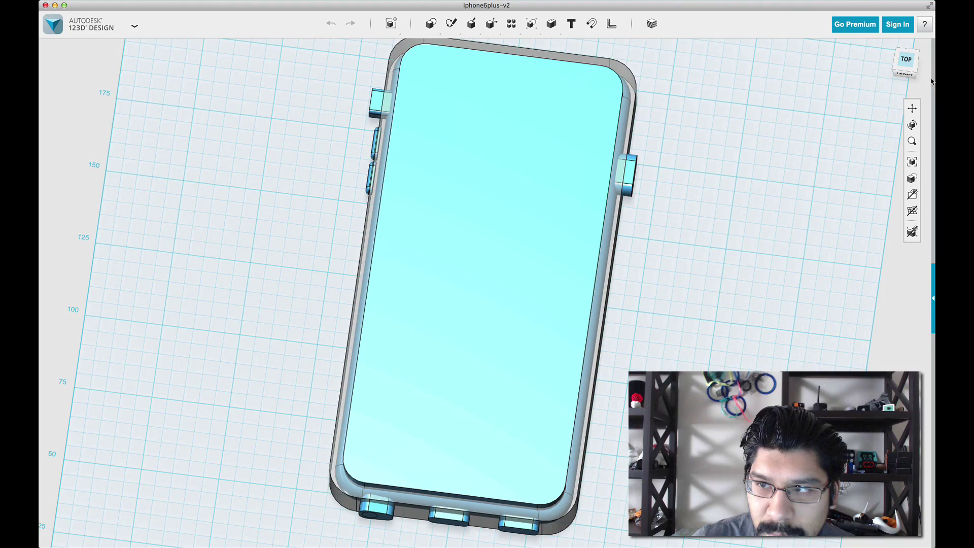
left_click(906, 60)
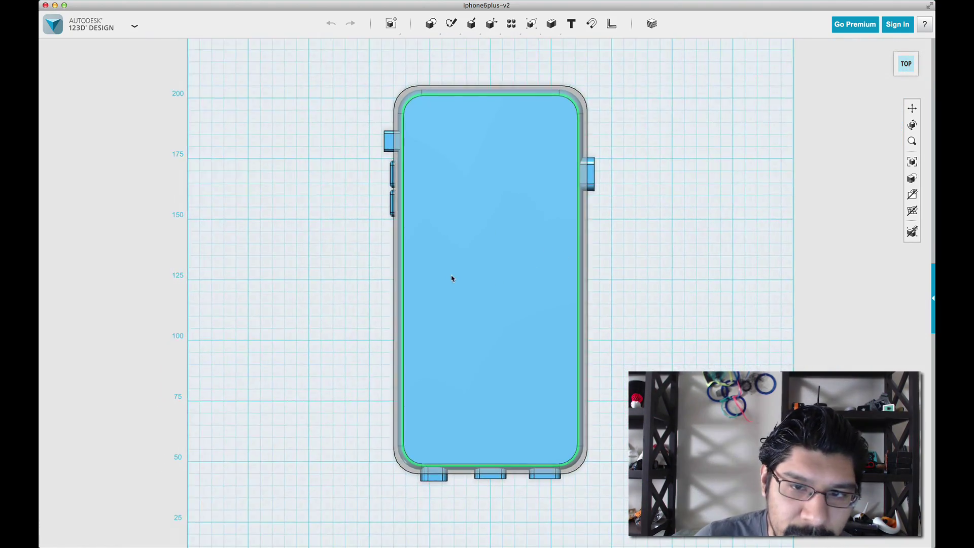
right_click_drag(452, 276, 463, 252)
key("super+Tab")
key("Tab")
key("Tab")
key("Tab")
key("super+shift+Tab")
key("super+shift+Tab")
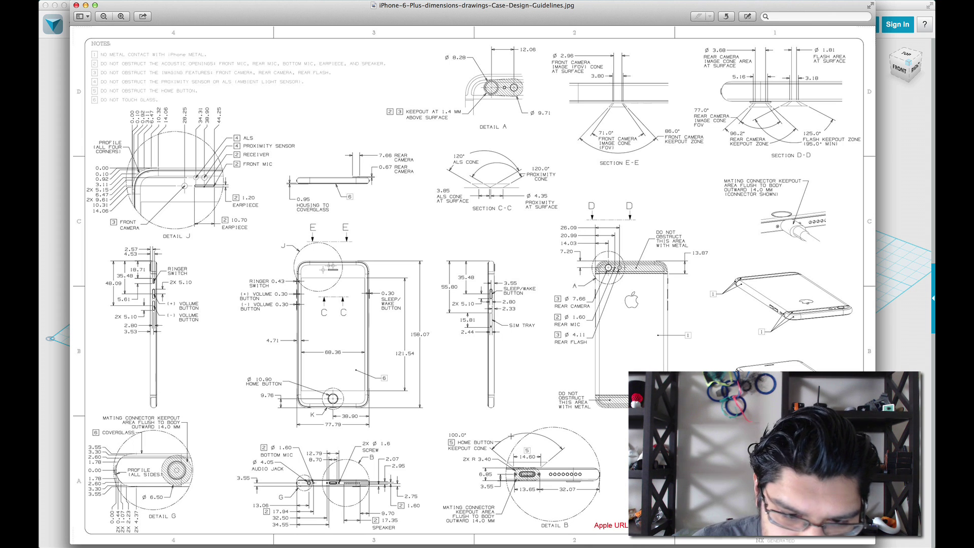
Return to the iphone6plus-v2 model in 123D Design and hide the screen cutout block on top of the phone
left_click(902, 360)
left_click(897, 53)
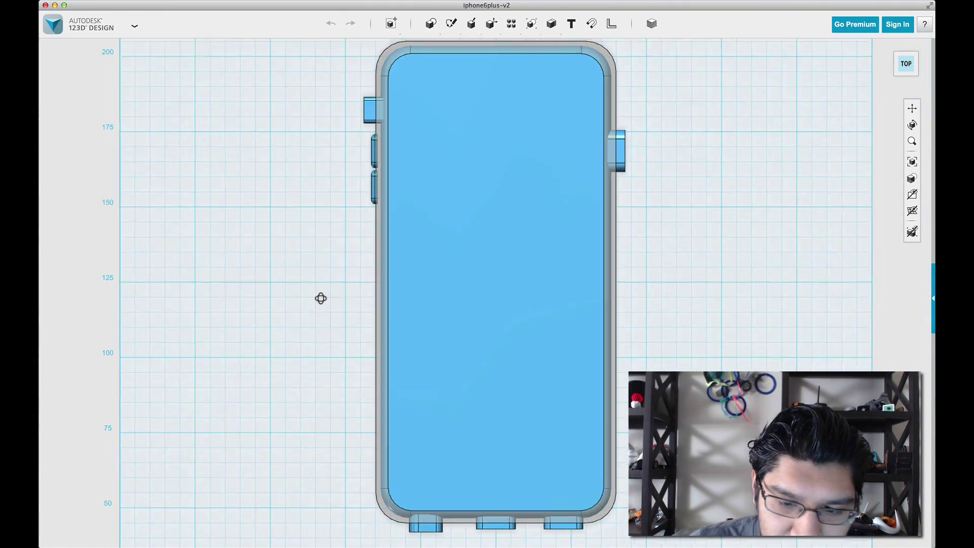
right_click_drag(319, 296, 396, 320)
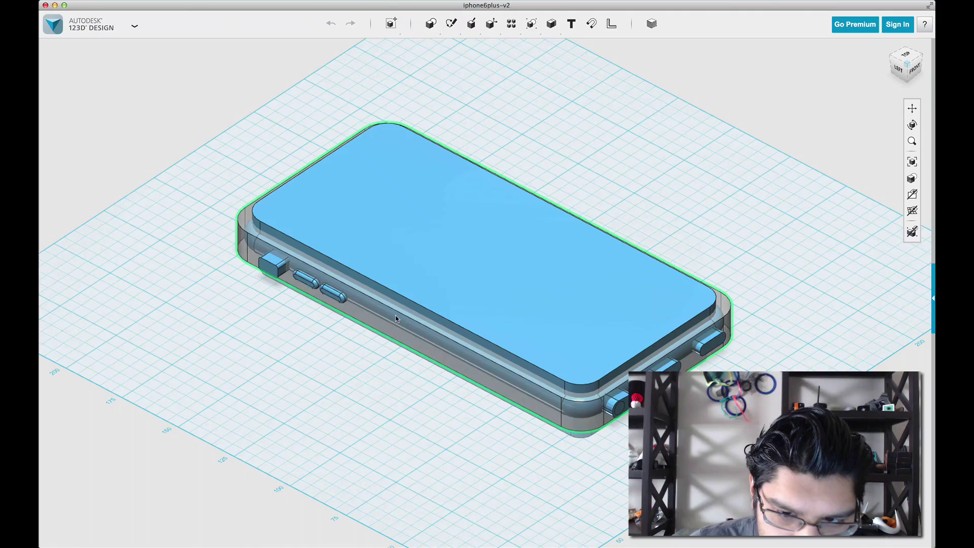
left_click(431, 291)
left_click(471, 530)
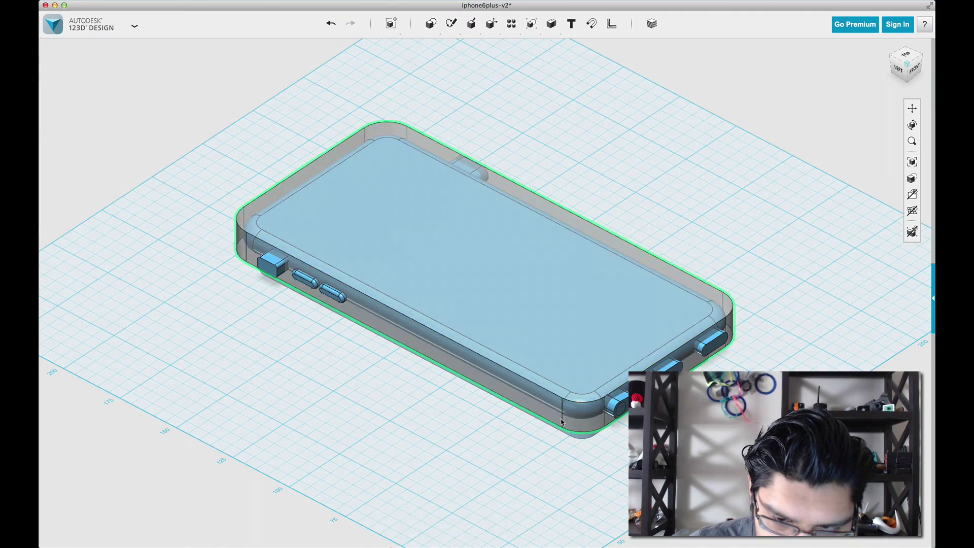
Hide the block beneath the phone and the transparent outer case, leaving the phone body and its port and button solids
right_click_drag(533, 374, 547, 421)
left_click(524, 327)
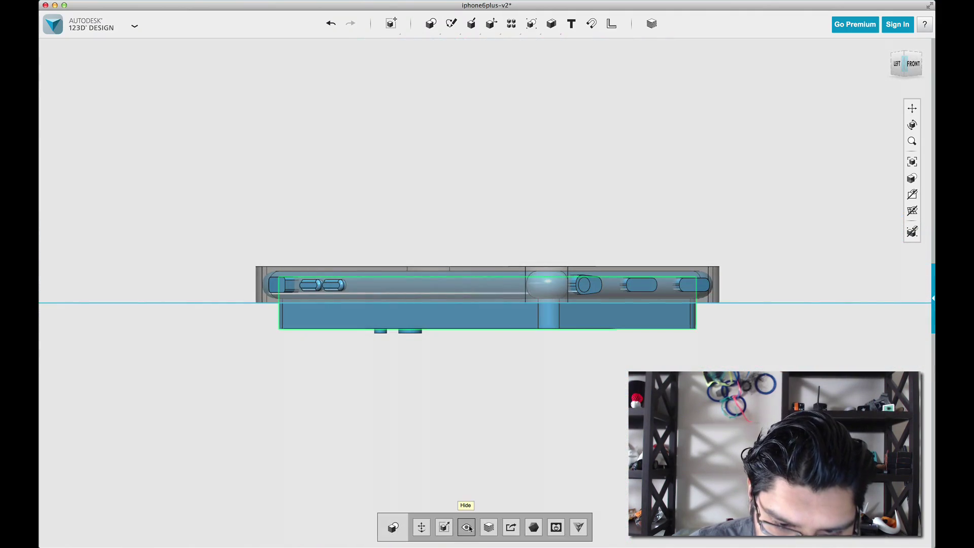
right_click_drag(469, 528, 490, 489)
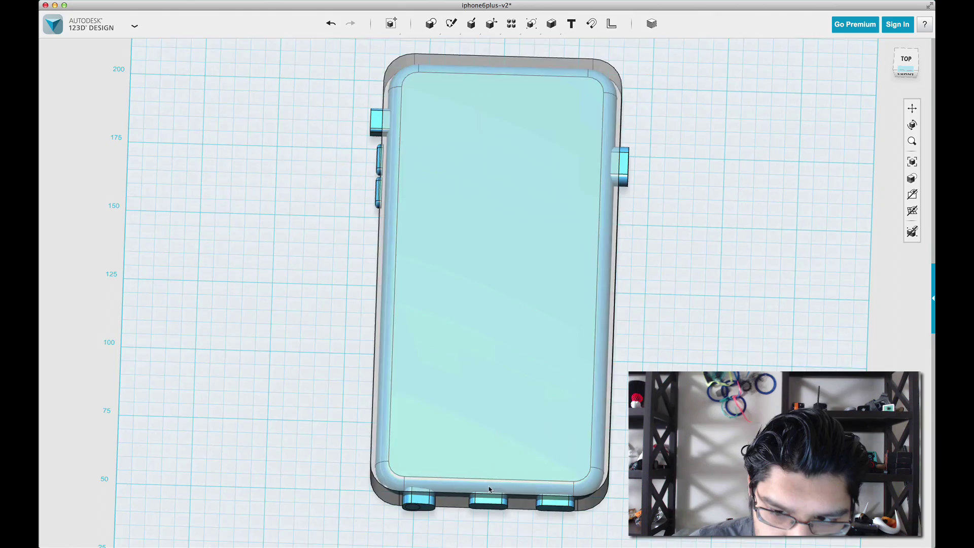
left_click(439, 452)
left_click(478, 526)
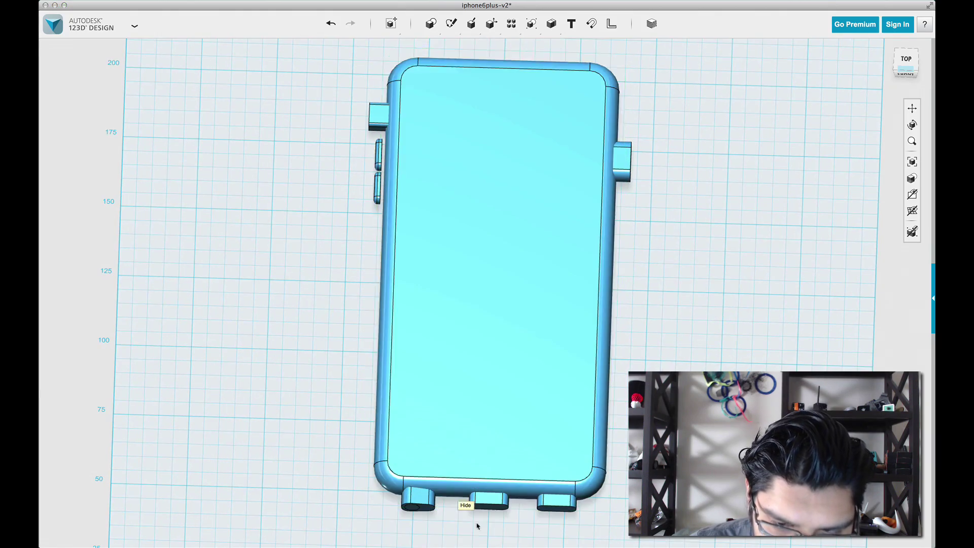
Examine the bare phone body with the port solids on its bottom edge and the button solid on its right side
right_click_drag(477, 526, 451, 333)
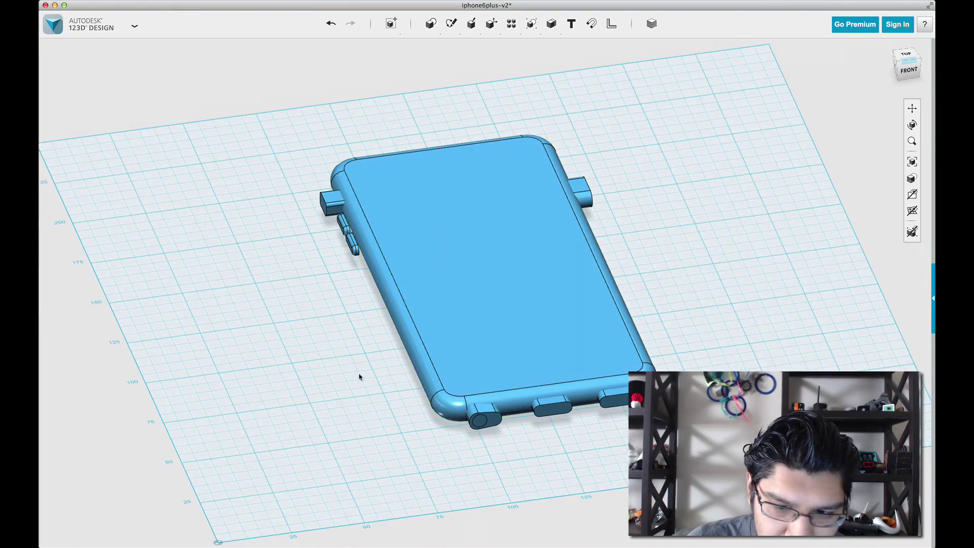
right_click_drag(360, 376, 637, 392)
left_click(570, 321)
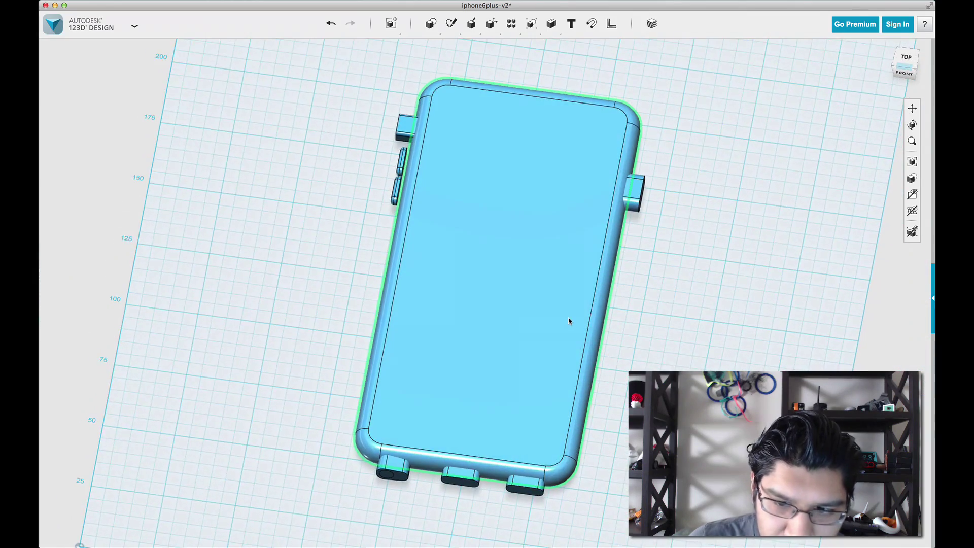
left_click(905, 58)
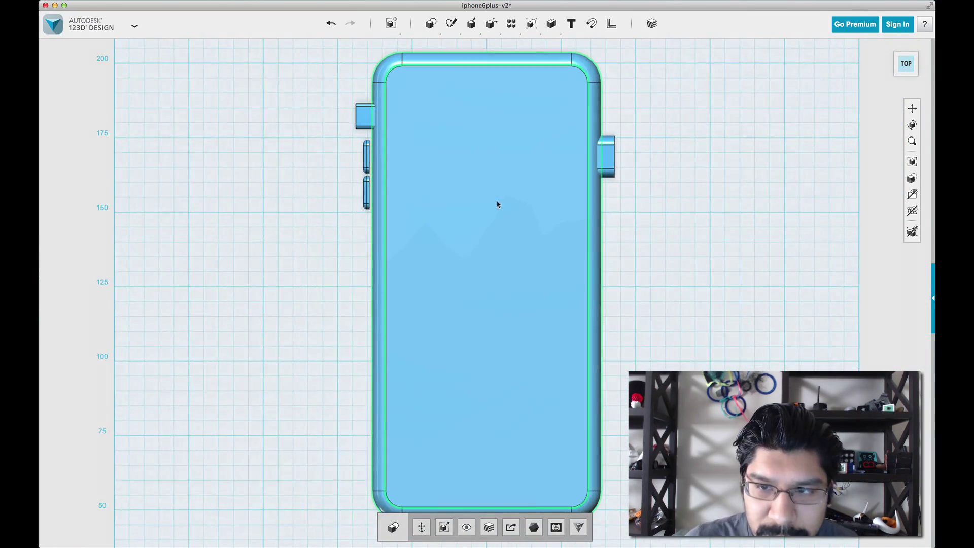
scroll(302, 195, "down", 3)
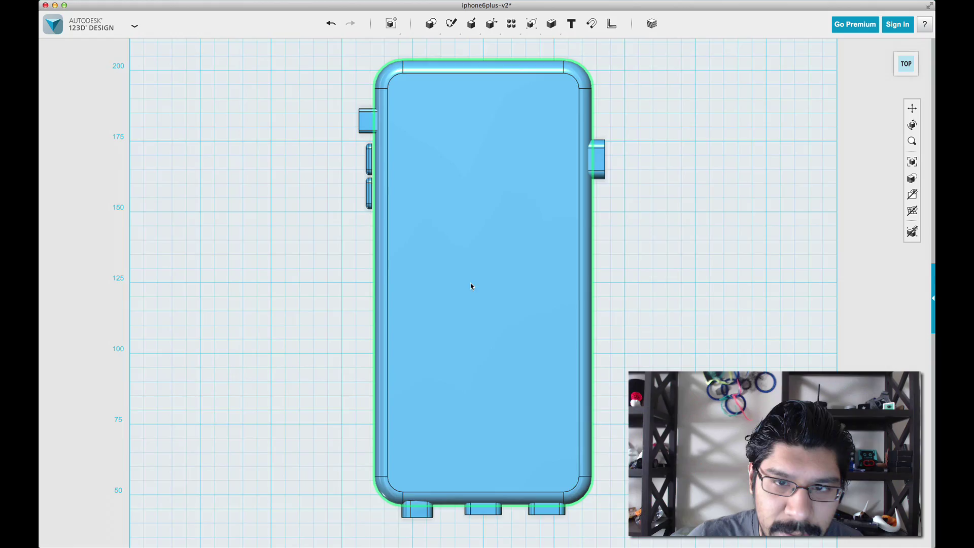
right_click_drag(307, 289, 415, 368)
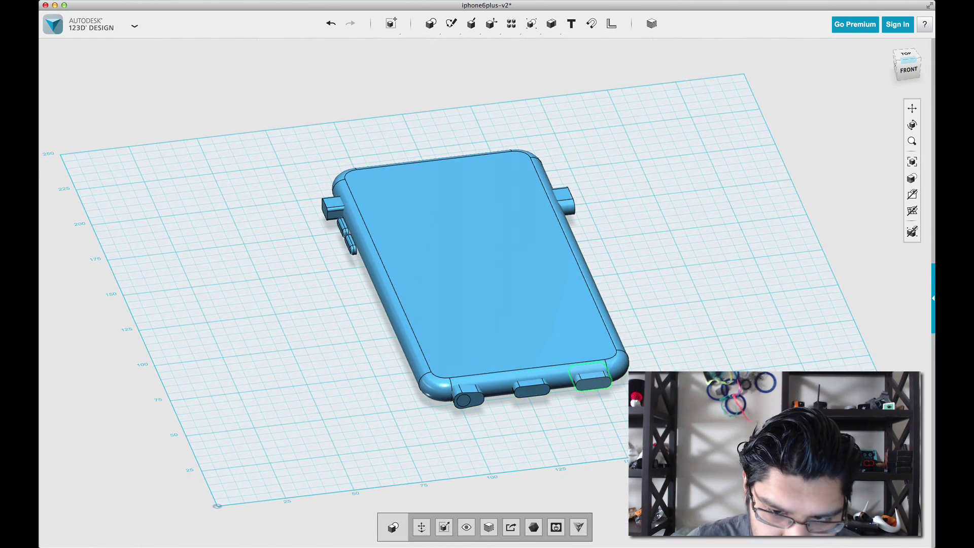
right_click_drag(592, 378, 637, 320)
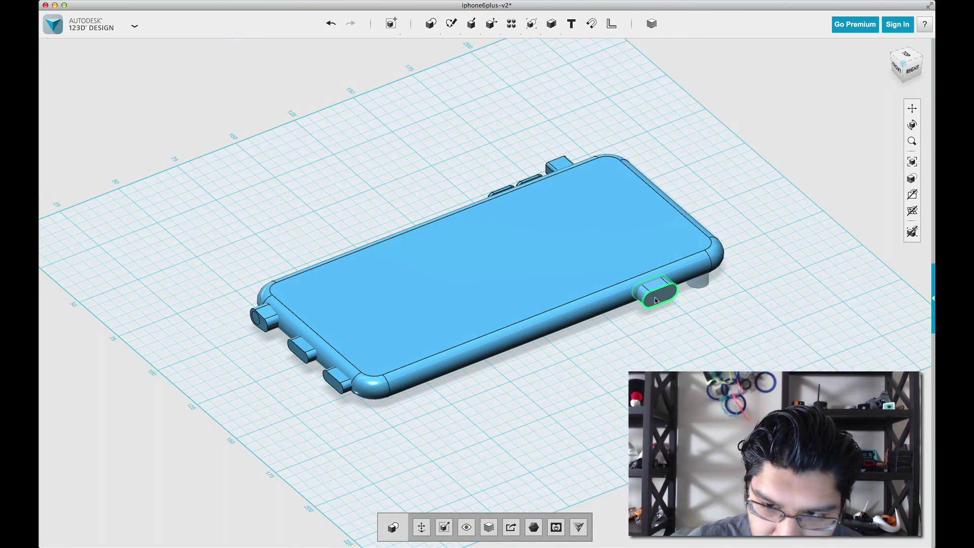
right_click_drag(556, 410, 604, 419)
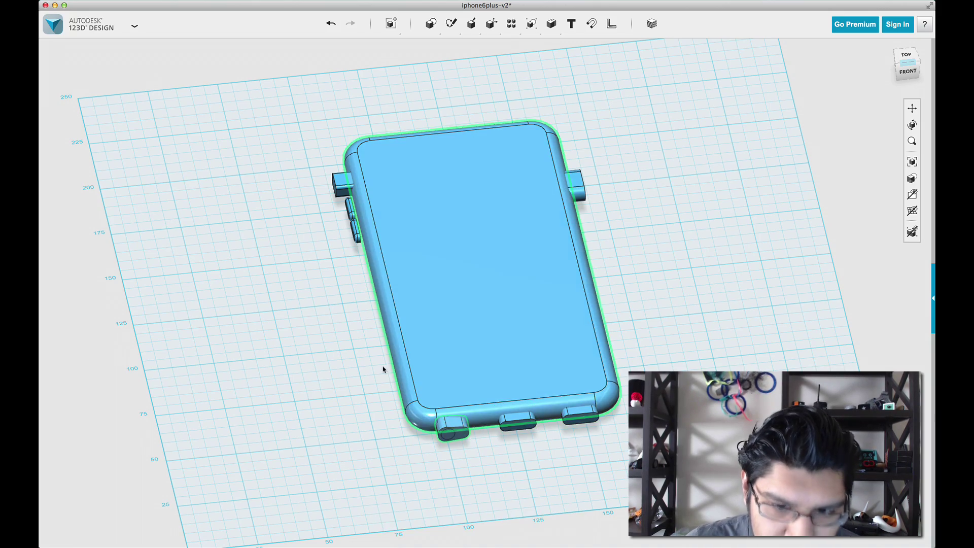
Examine the two volume button solids and the ringer switch solid on the phone's left side up close
right_click_drag(385, 370, 422, 351)
scroll(378, 337, "up", 10)
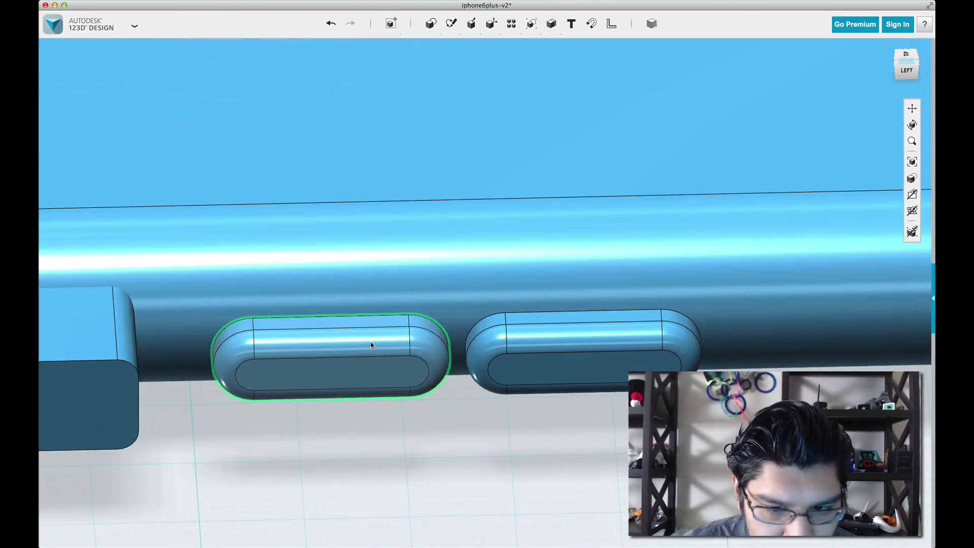
left_click(370, 346)
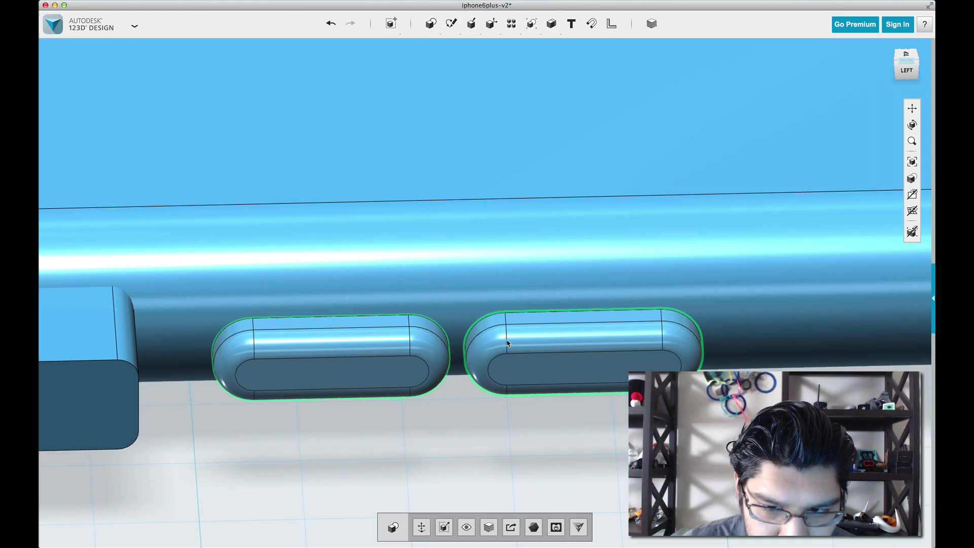
scroll(492, 363, "down", 5)
left_click(478, 395)
scroll(411, 370, "down", 5)
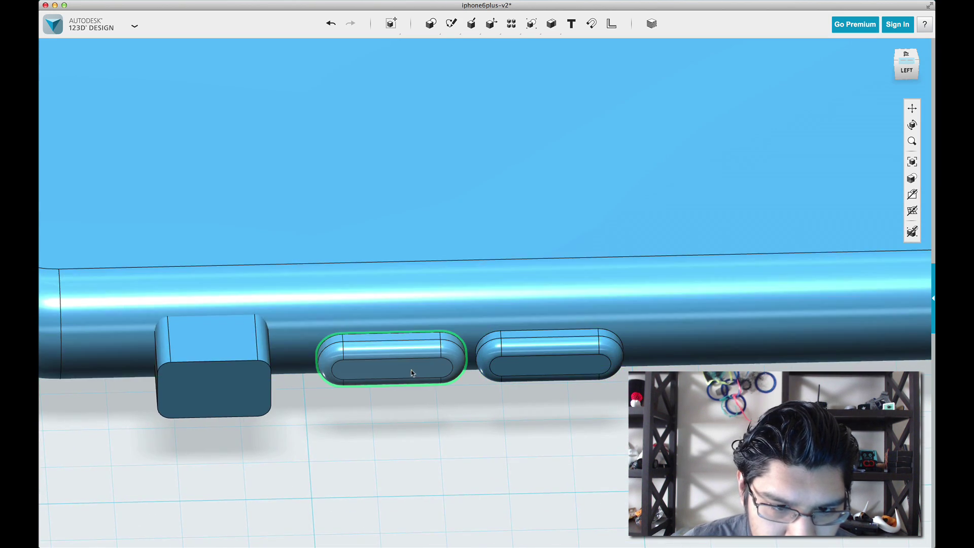
left_click(265, 370)
scroll(198, 417, "down", 3)
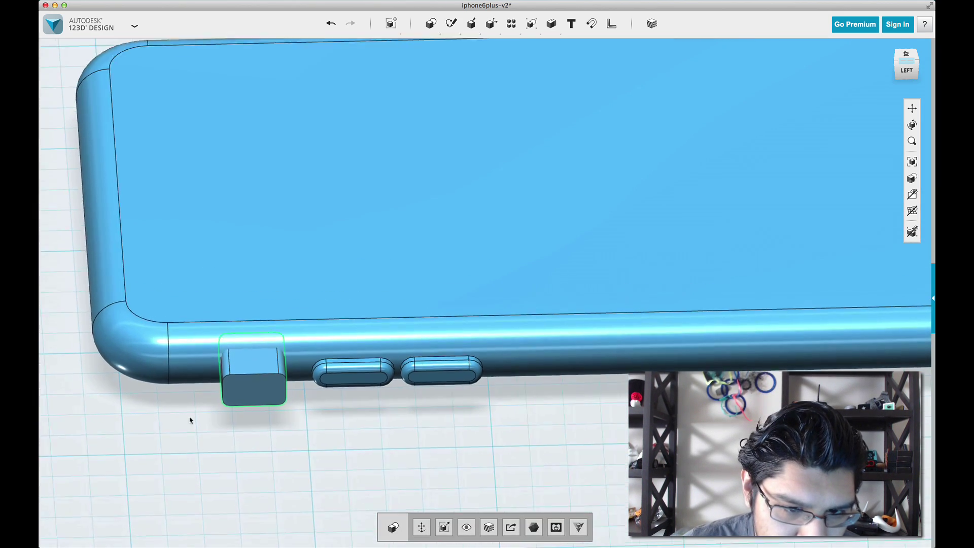
right_click_drag(190, 418, 215, 419)
scroll(323, 368, "up", 5)
scroll(329, 361, "up", 5)
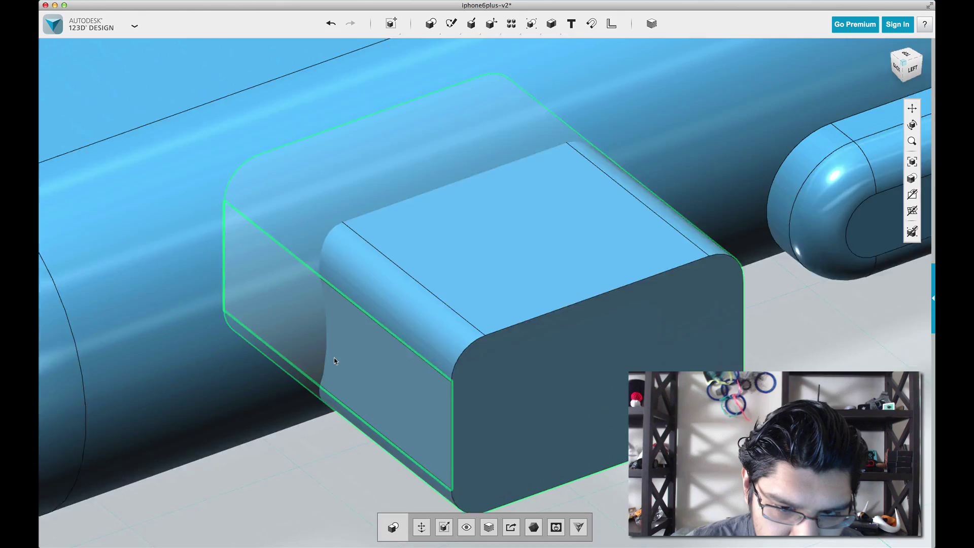
scroll(334, 358, "down", 10)
left_click(543, 355)
Examine the camera and flash cutout solids on the back of the phone
right_click_drag(543, 355, 147, 238)
scroll(318, 392, "down", 3)
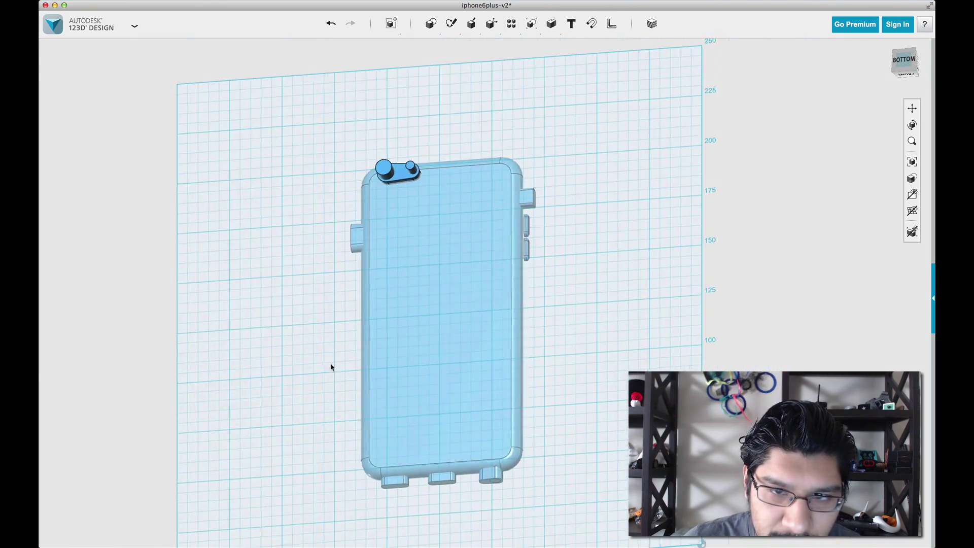
right_click_drag(349, 158, 363, 115)
scroll(363, 117, "up", 5)
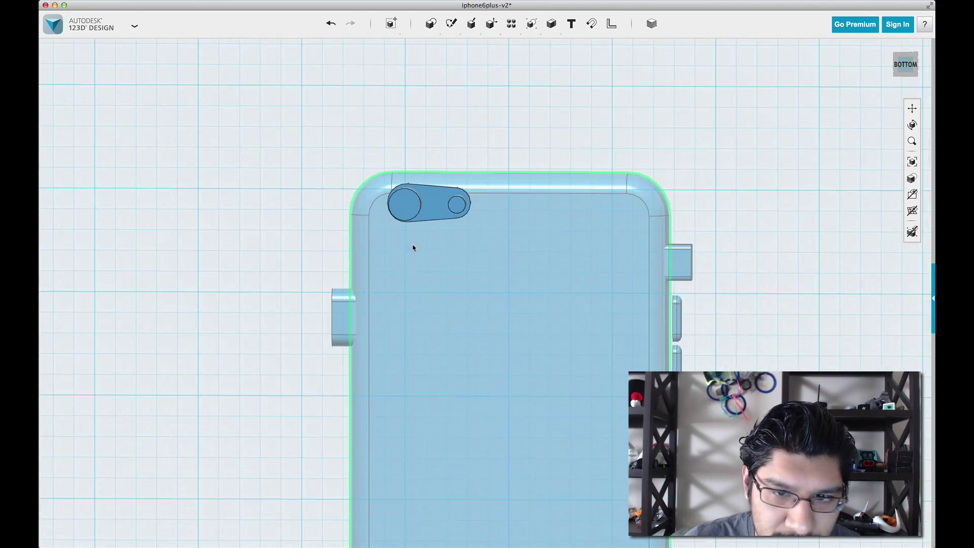
scroll(400, 200, "up", 3)
right_click_drag(400, 200, 365, 189)
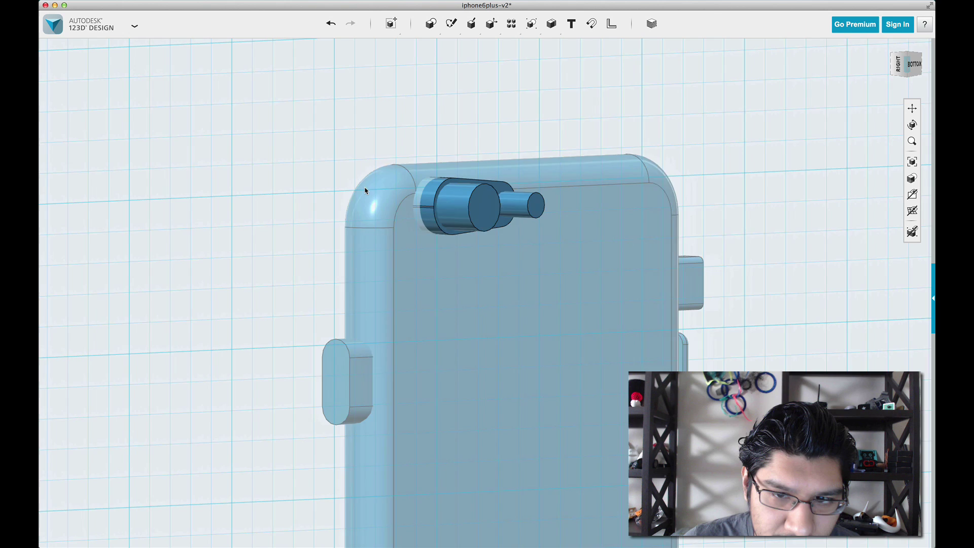
scroll(443, 191, "up", 3)
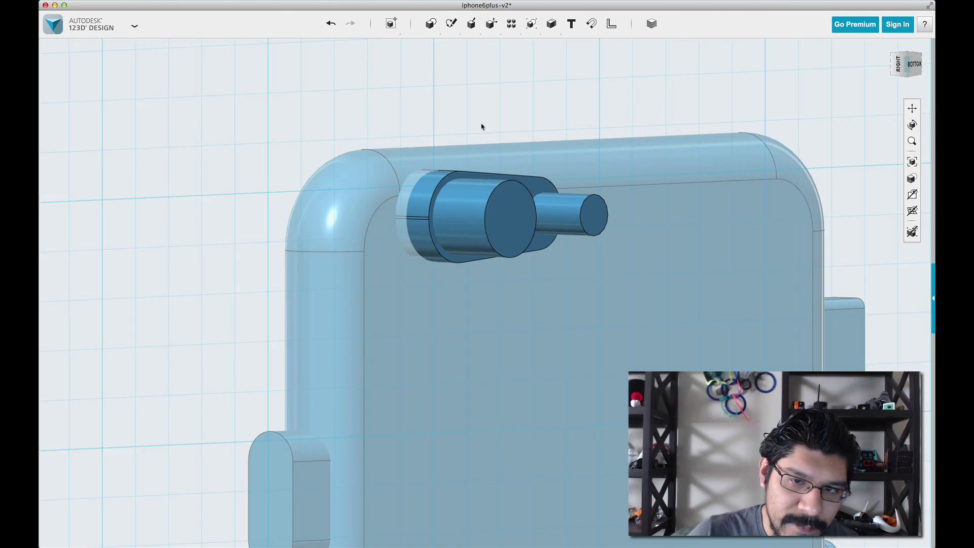
right_click_drag(482, 127, 425, 218)
scroll(468, 134, "down", 5)
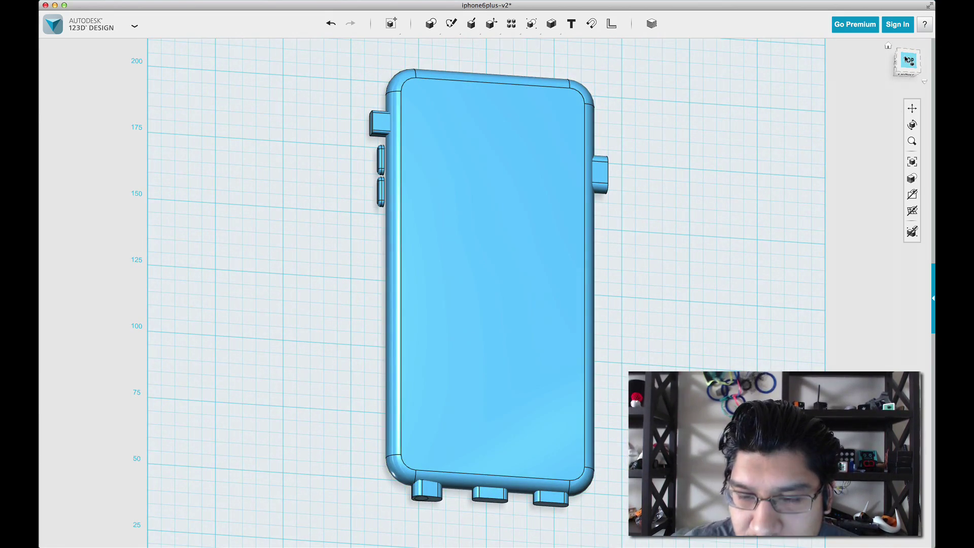
left_click(908, 60)
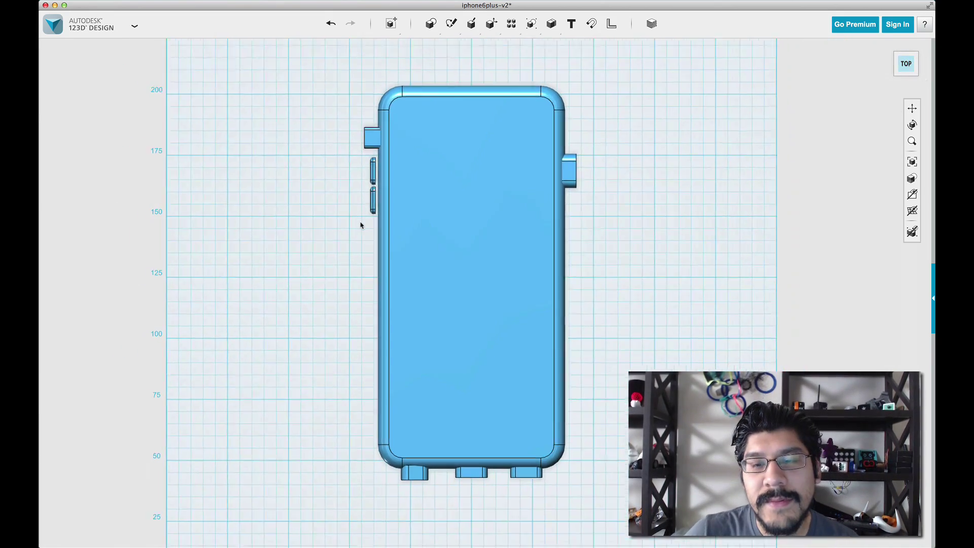
scroll(502, 416, "down", 2)
scroll(481, 239, "up", 2)
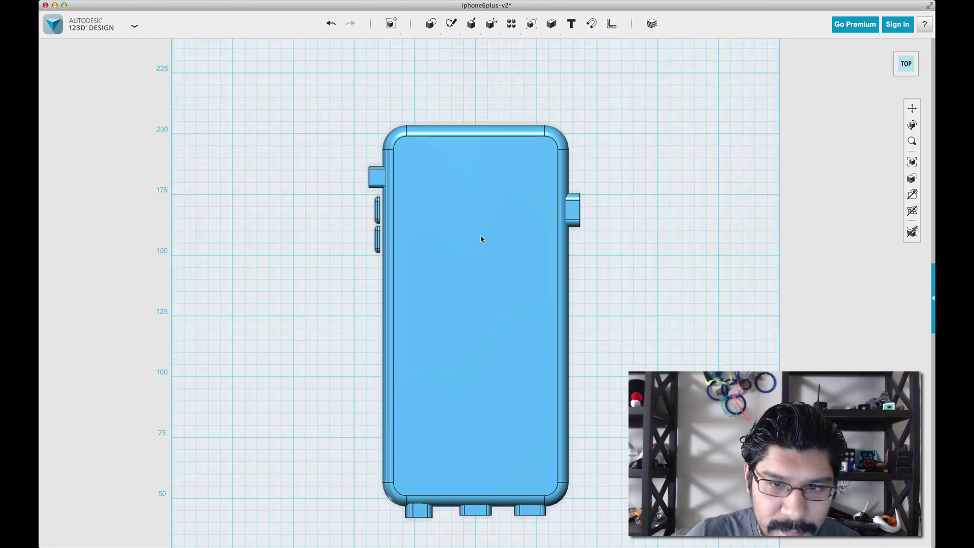
scroll(482, 239, "up", 1)
scroll(479, 133, "down", 2)
scroll(500, 342, "up", 2)
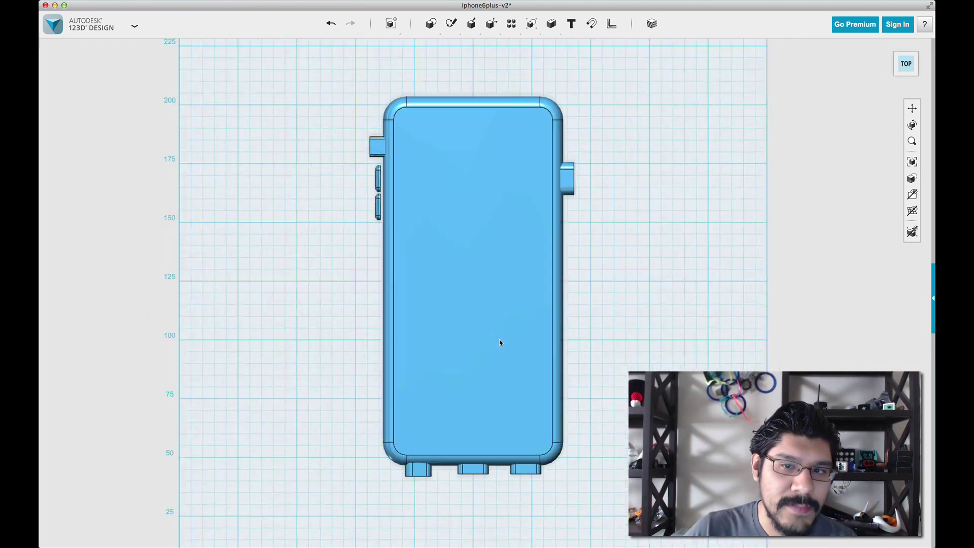
right_click_drag(362, 350, 351, 330)
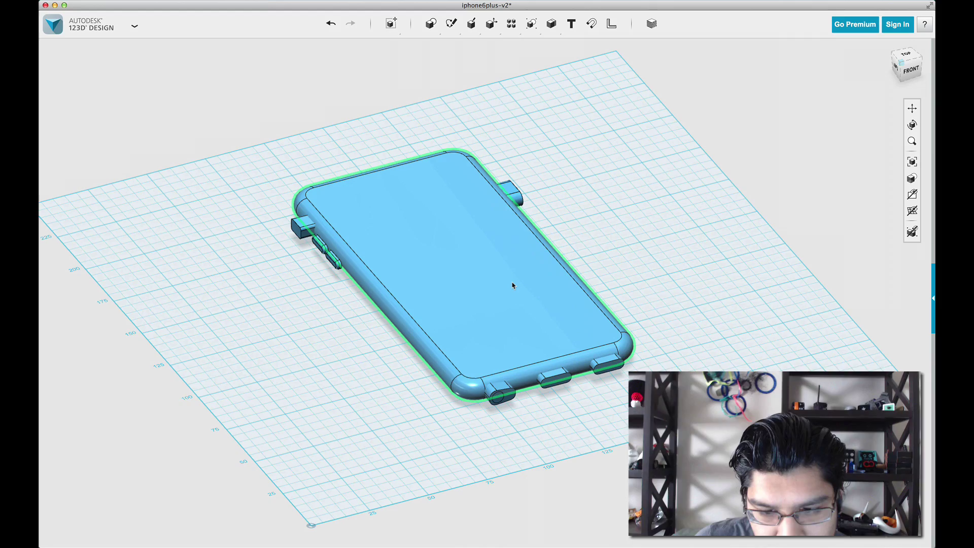
Show all hidden solids, bringing back the outer case and both cutout blocks
left_click(516, 283)
right_click_drag(587, 276, 406, 343)
left_click(887, 191)
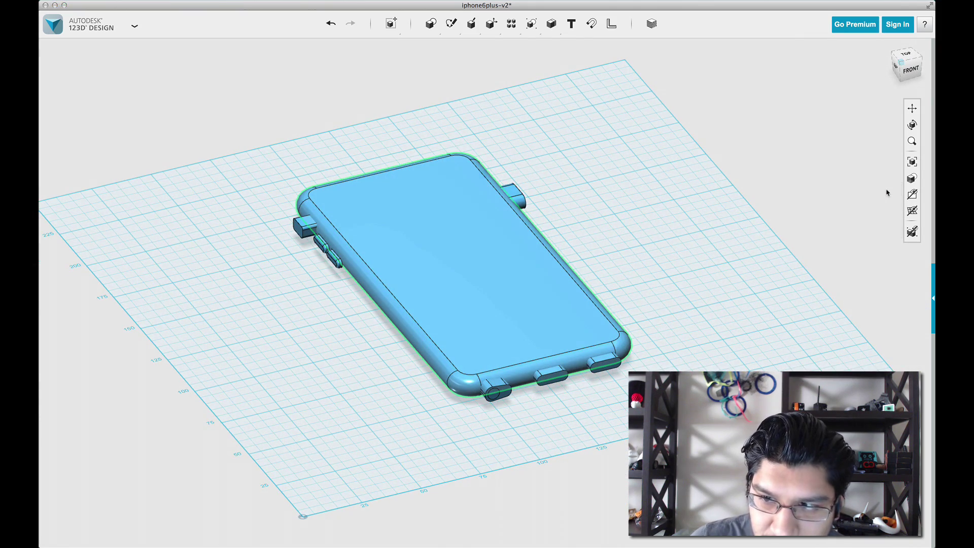
Hide the screen cutout block and the block beneath the phone, keeping the transparent case around the phone body
left_click(574, 306)
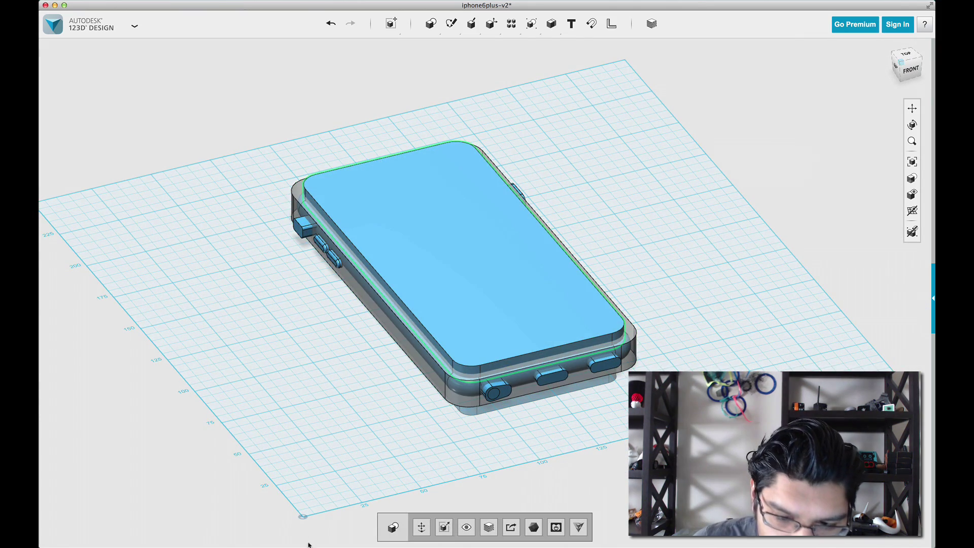
right_click_drag(396, 446, 398, 208)
scroll(500, 236, "up", 5)
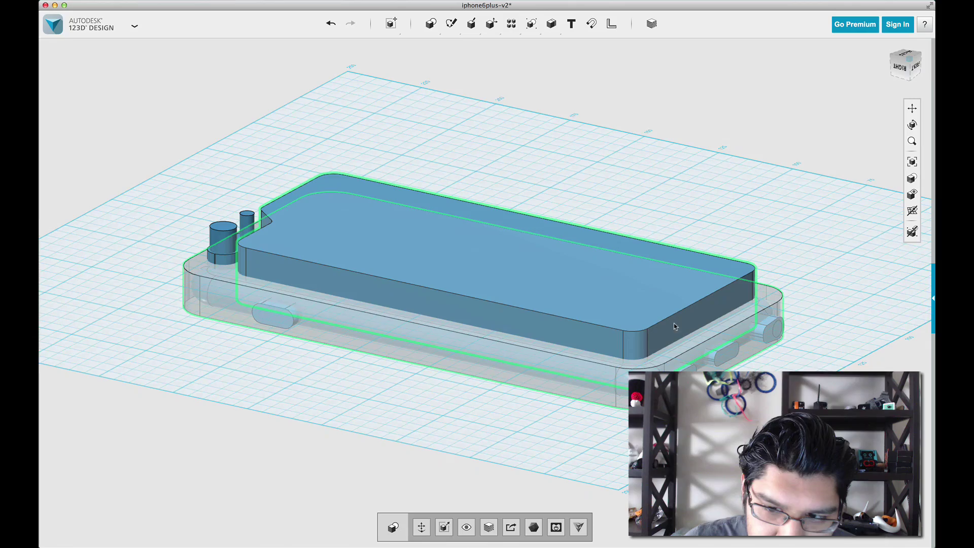
right_click_drag(726, 273, 780, 272)
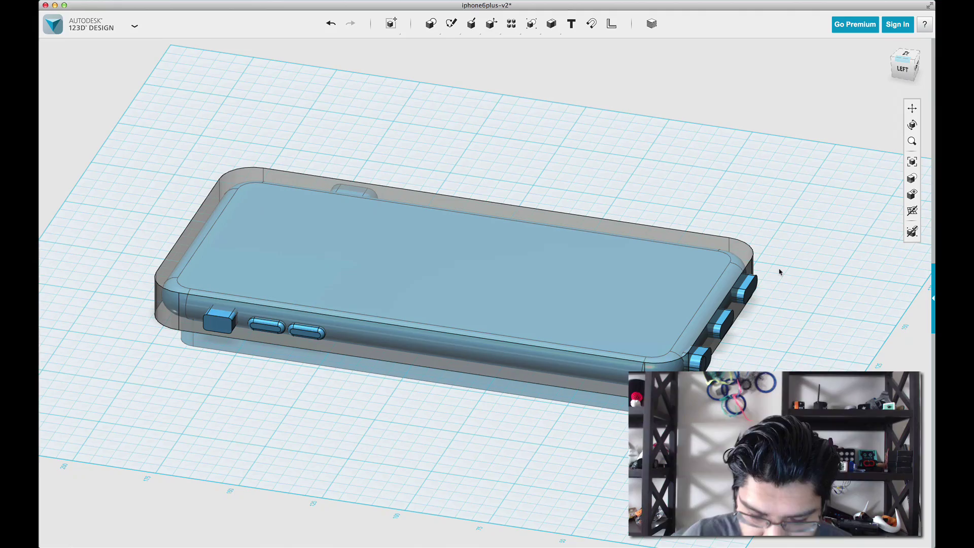
right_click_drag(797, 228, 688, 190)
key("bracketright")
left_click(610, 99)
left_click(610, 99)
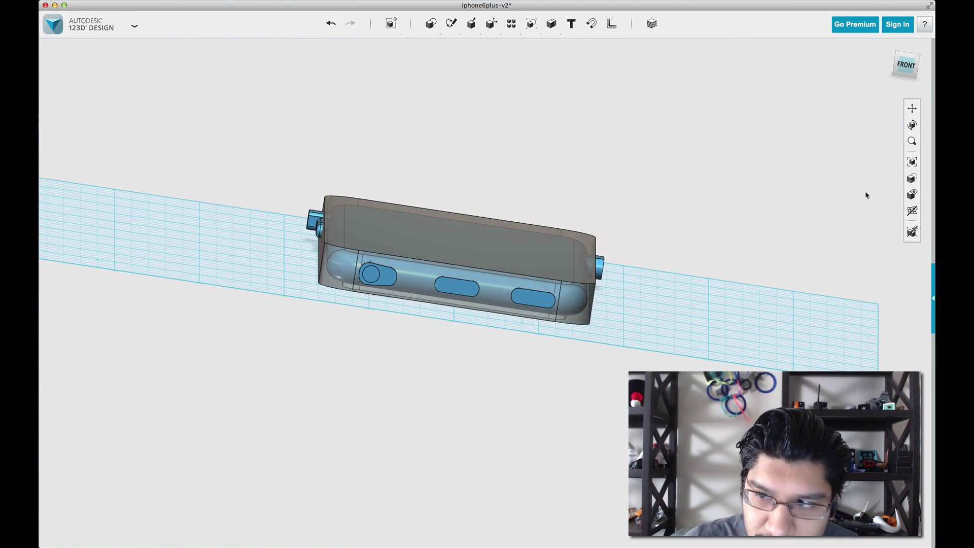
Subtract the phone body solid from the transparent case to hollow out the phone-shaped cavity
right_click_drag(769, 274, 743, 275)
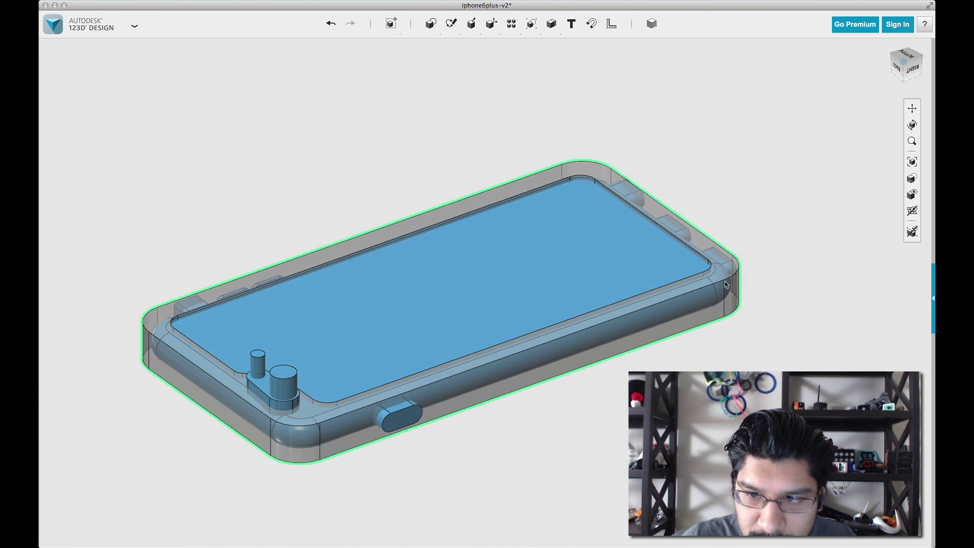
left_click(653, 257)
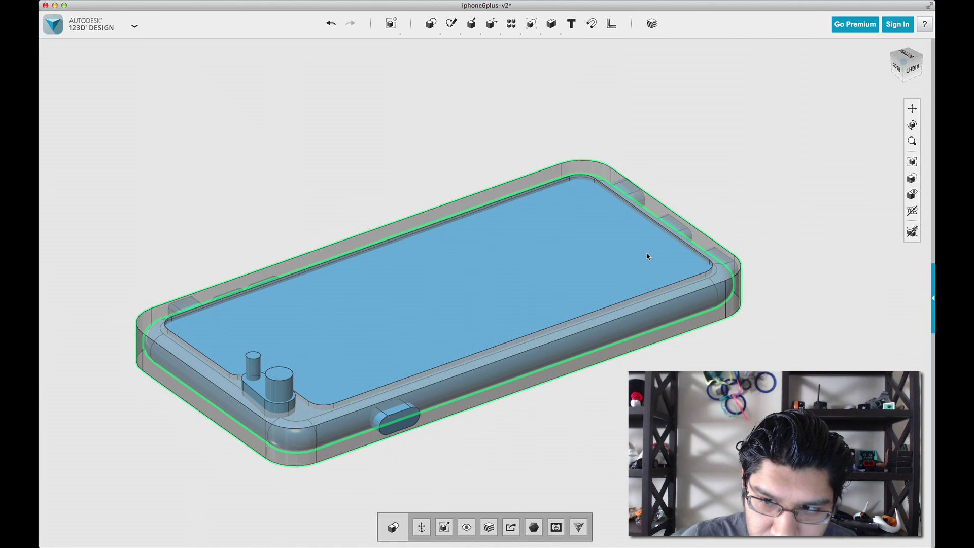
left_click(716, 244)
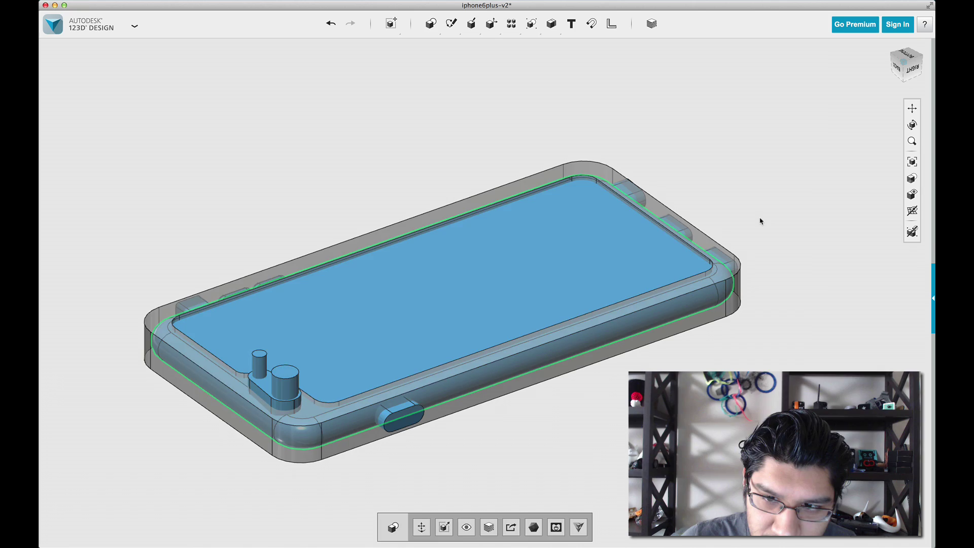
left_click(751, 259)
key("bracketright")
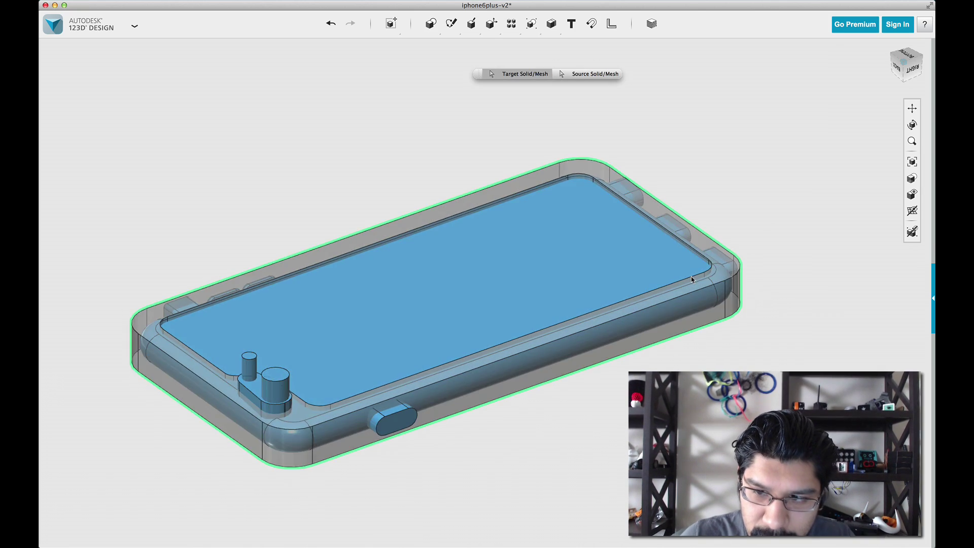
left_click(692, 276)
left_click(656, 258)
left_click(837, 142)
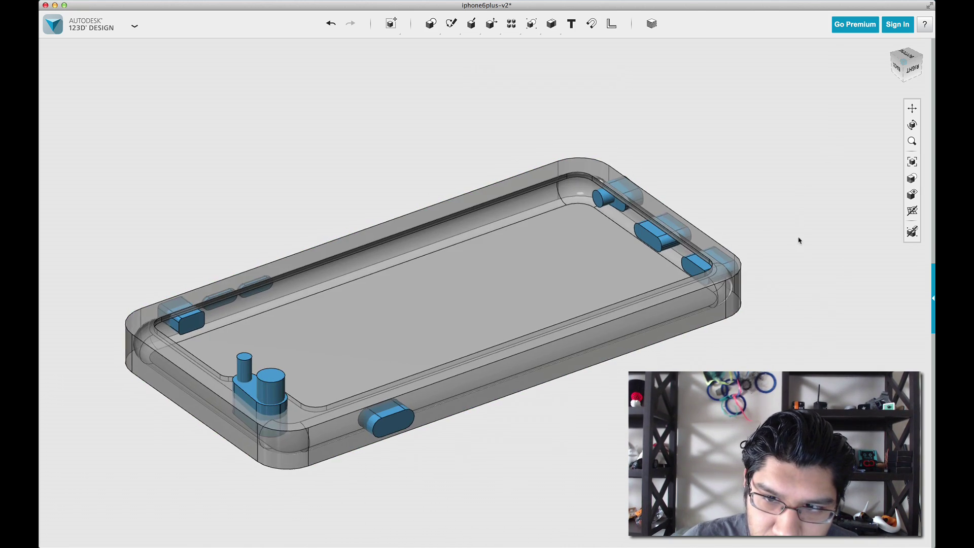
Check the hollowed case from several sides and show the hidden screen and back cutout blocks again
right_click_drag(800, 239, 659, 20)
right_click_drag(655, 120, 655, 249)
right_click_drag(800, 277, 810, 366)
scroll(629, 285, "down", 2)
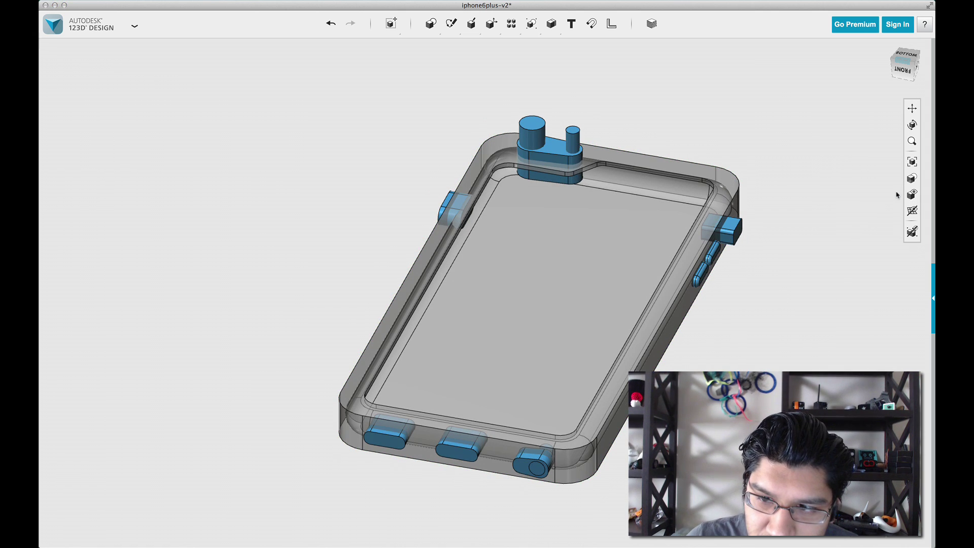
right_click_drag(820, 294, 607, 165)
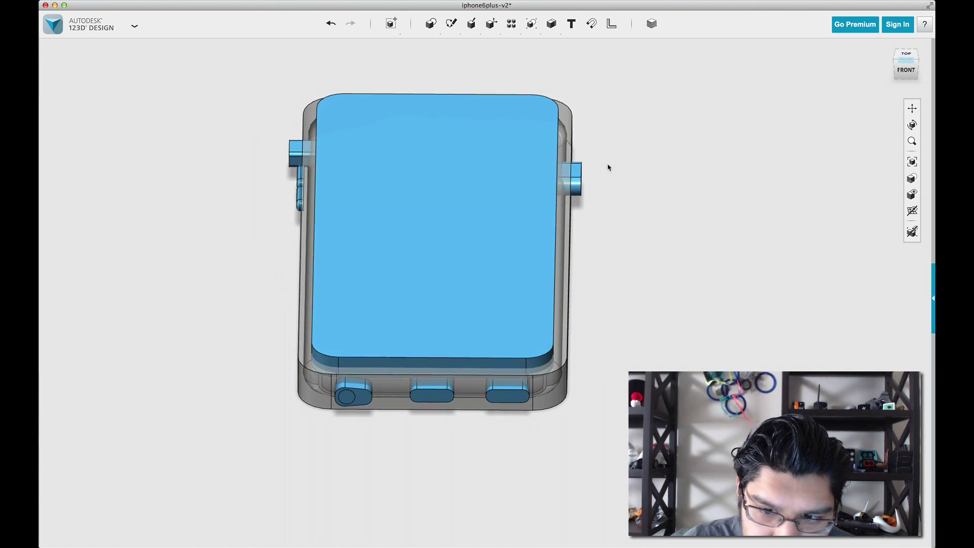
Subtract the screen cutout block and the back cutout block from the case, opening its front and back
left_click(565, 370)
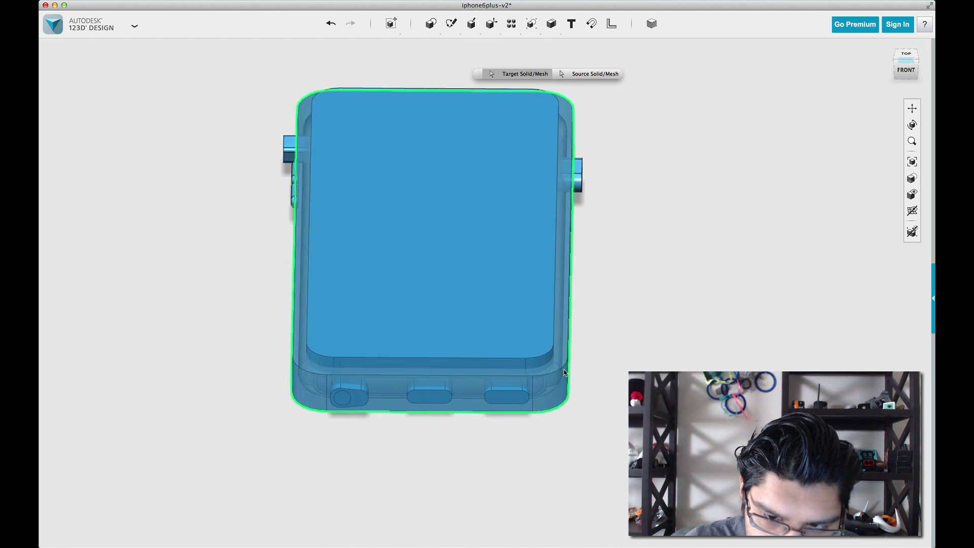
left_click(534, 321)
left_click(644, 311)
right_click_drag(644, 311, 628, 289)
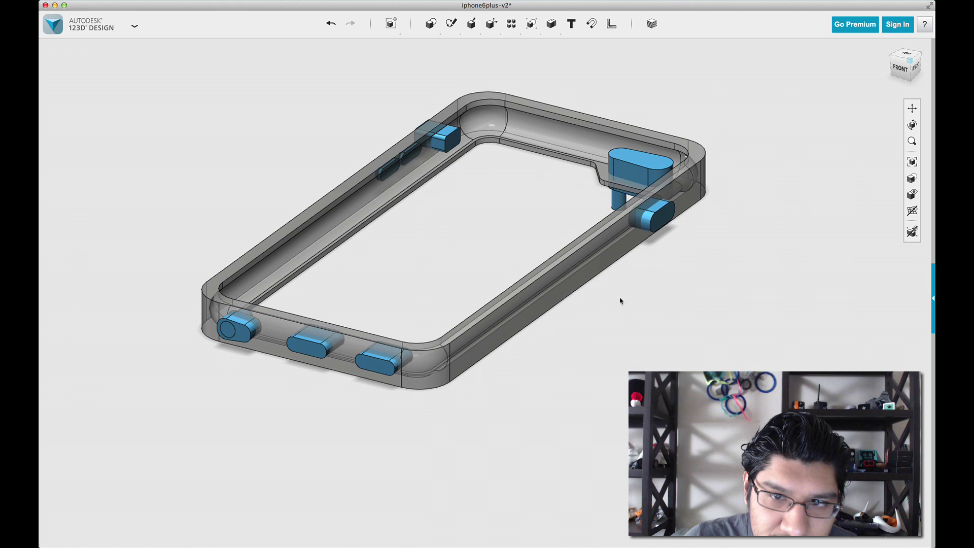
Subtract the ringer switch, power button, camera and three bottom port cutout solids from the case in one operation
right_click_drag(498, 222, 403, 192)
key("bracketright")
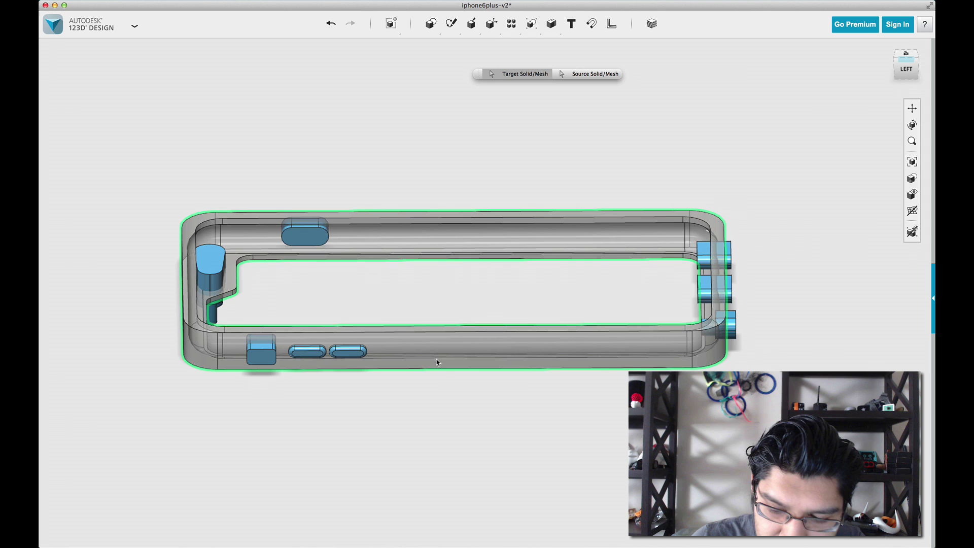
left_click(205, 342)
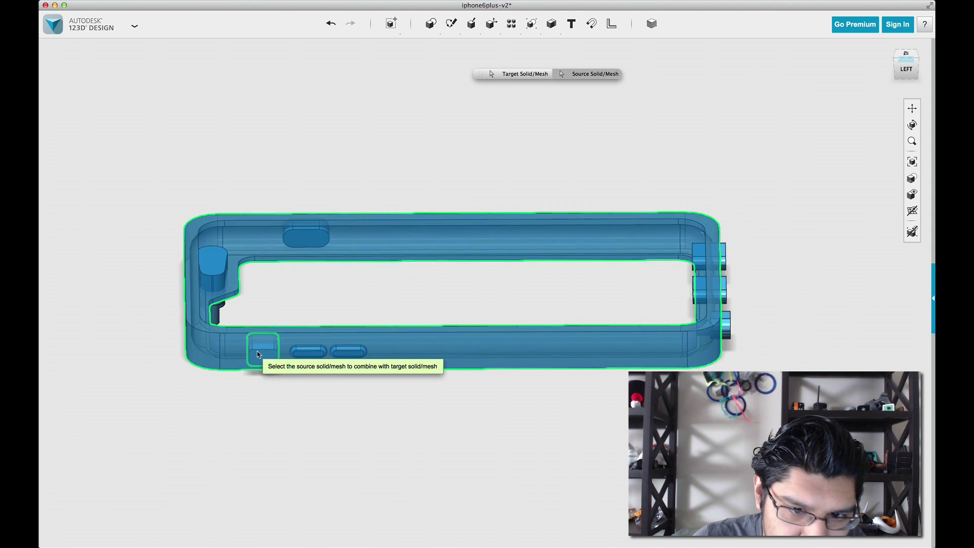
left_click(262, 352)
left_click(306, 234)
left_click(224, 255)
right_click_drag(398, 306, 363, 311)
left_click(552, 347)
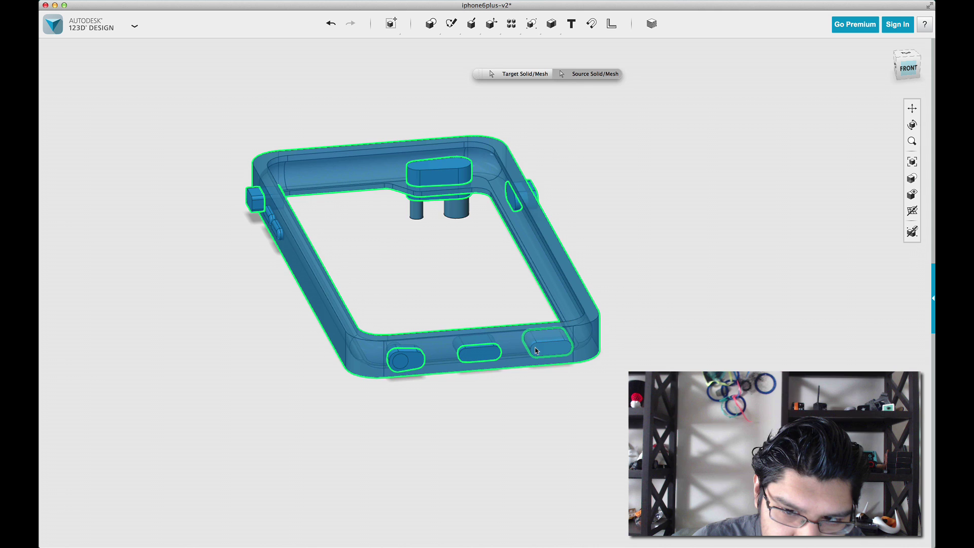
right_click_drag(669, 302, 565, 327)
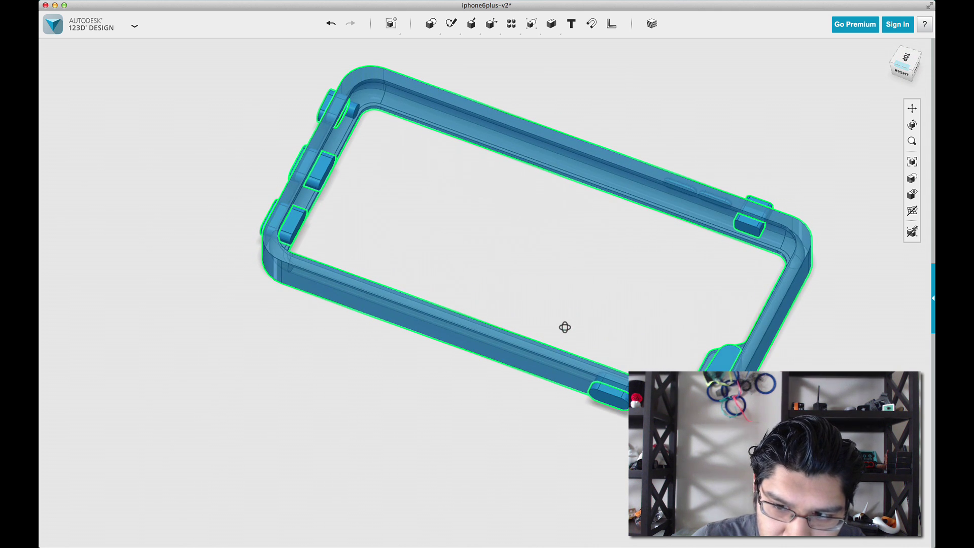
key("Return")
Subtract the two volume button solids from the case's left wall
scroll(601, 287, "up", 1)
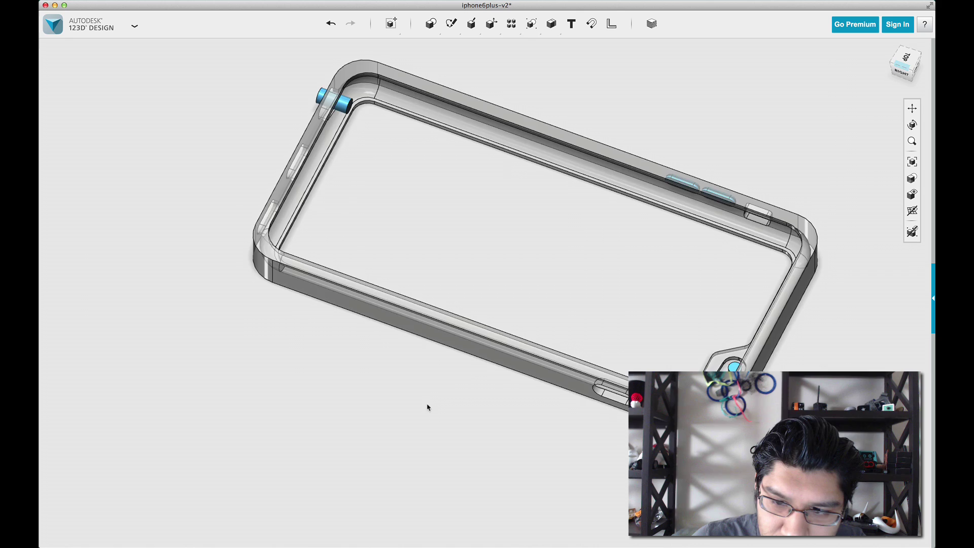
right_click_drag(428, 406, 538, 380)
scroll(538, 380, "up", 1)
key("]")
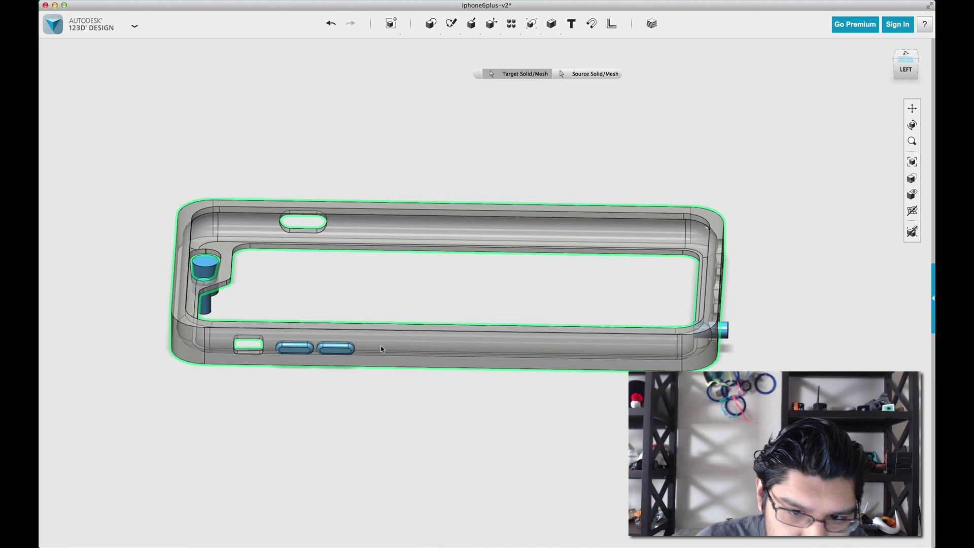
left_click(382, 345)
left_click(306, 349)
left_click(336, 391)
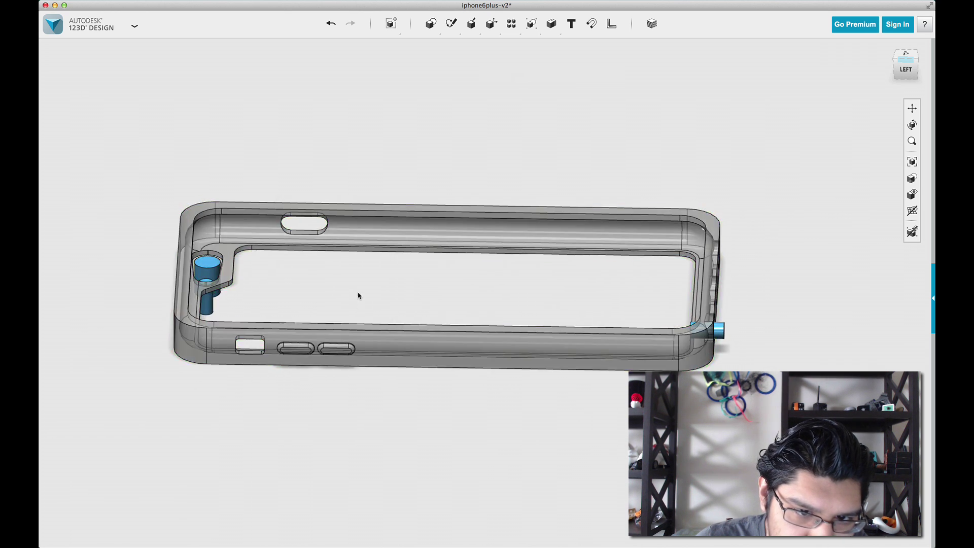
Hide the leftover camera and flash cylinders and the headphone jack cylinder, keeping only the case visible
right_click_drag(357, 293, 300, 315)
left_click(332, 157)
left_click(369, 148, "shift")
scroll(368, 158, "up", 1)
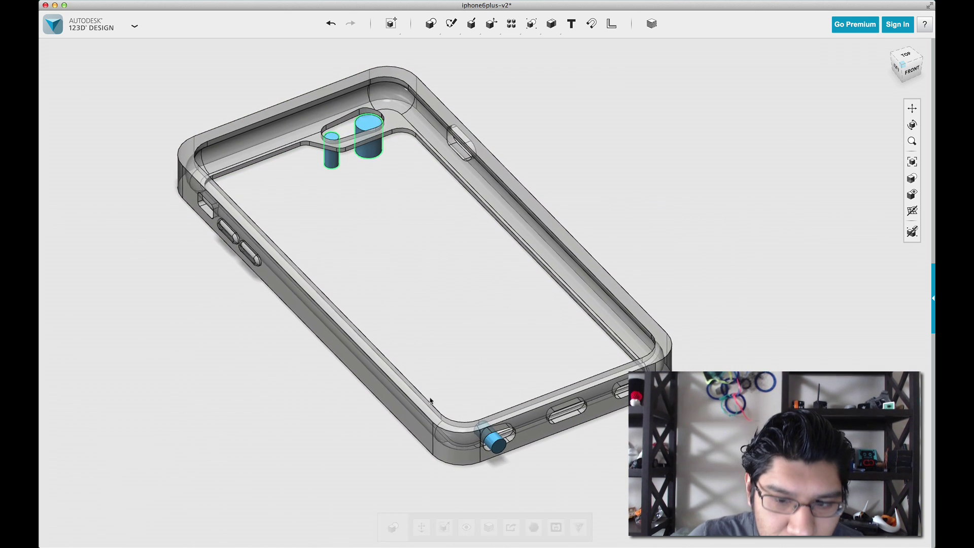
left_click(461, 533)
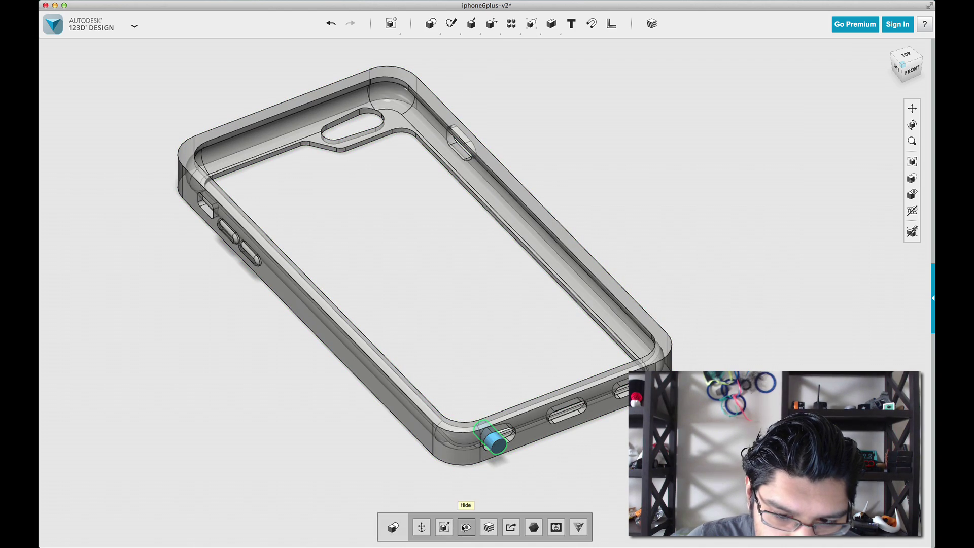
Fillet the outer edge around the back of the case with a radius of 3
right_click_drag(502, 287, 302, 296)
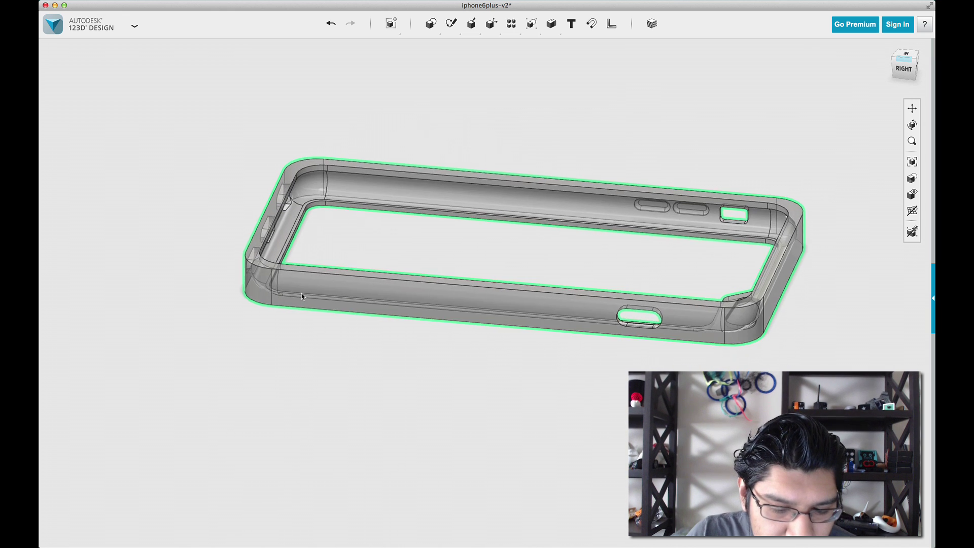
scroll(222, 309, "up", 5)
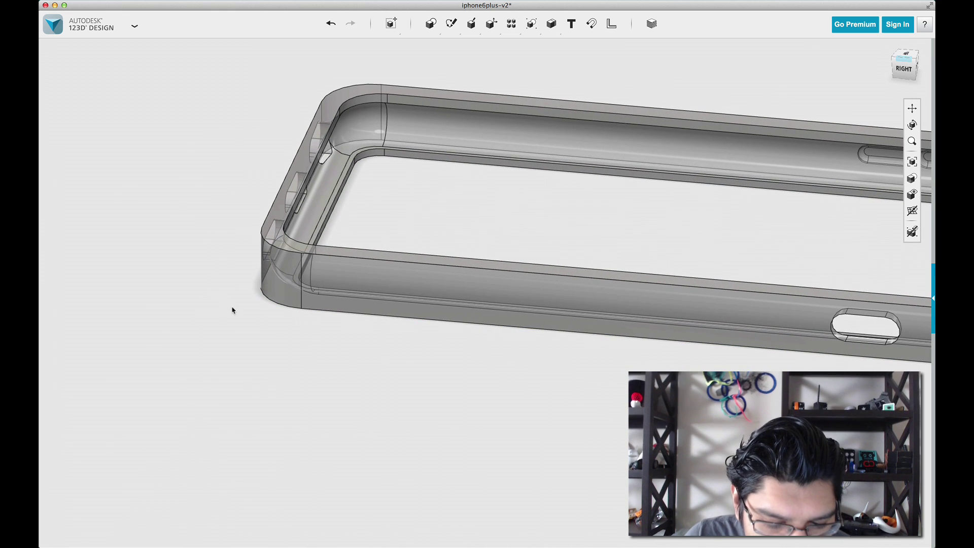
key("c")
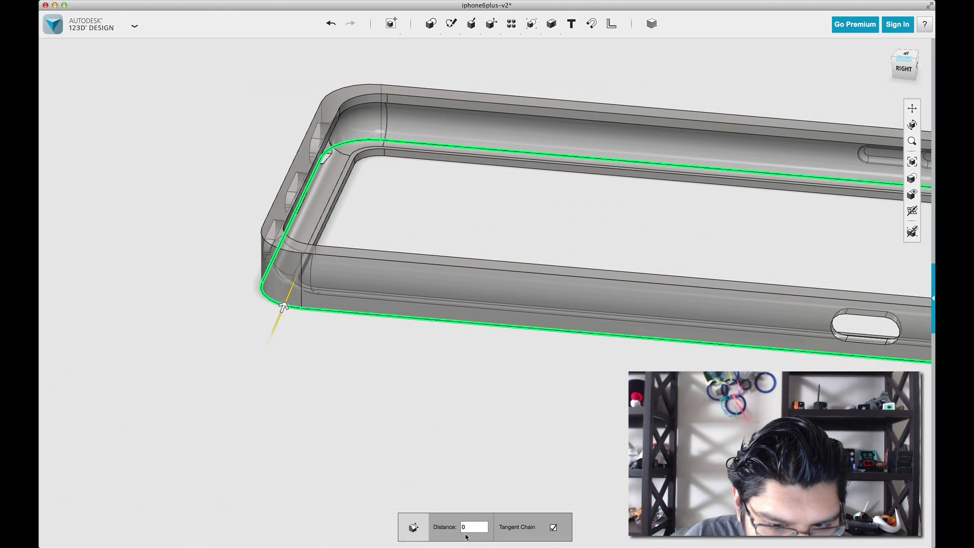
key("e")
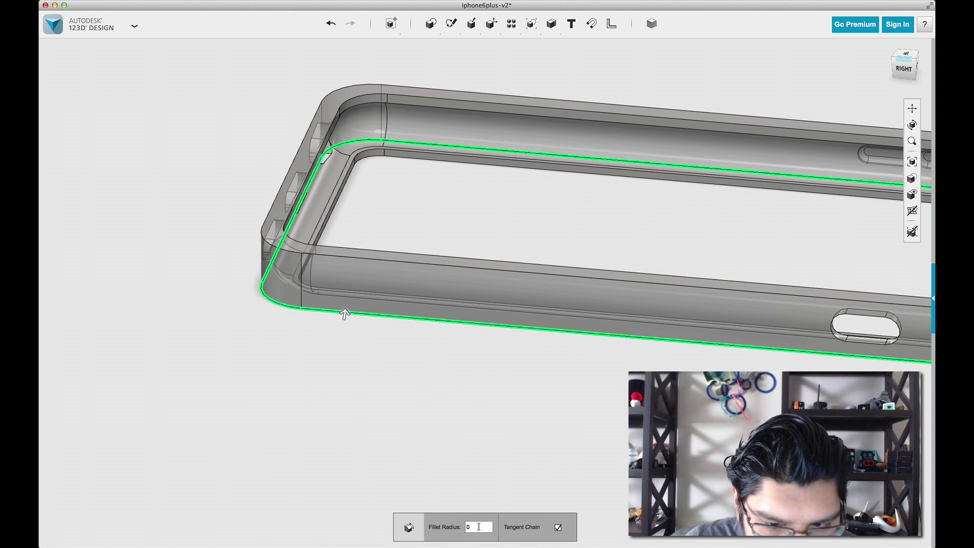
type("3")
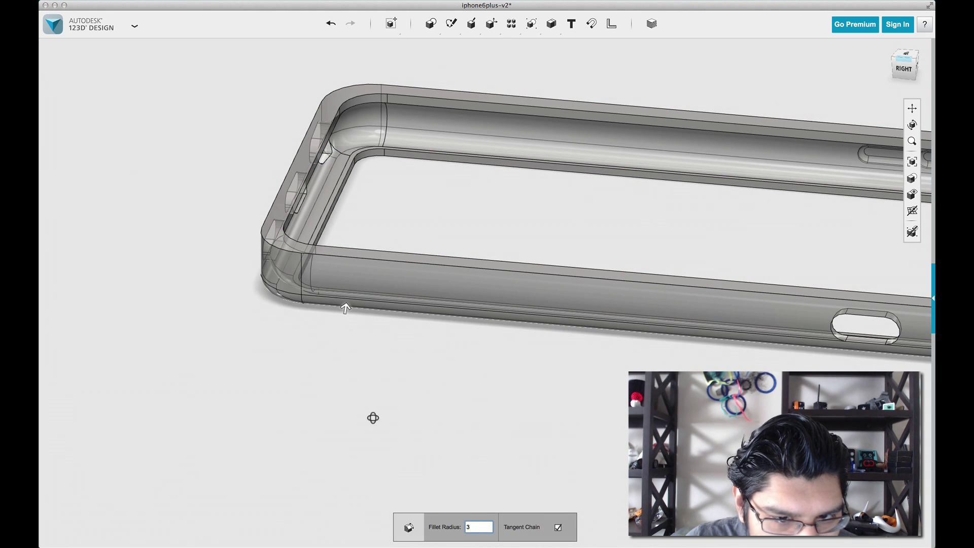
right_click_drag(373, 418, 451, 401)
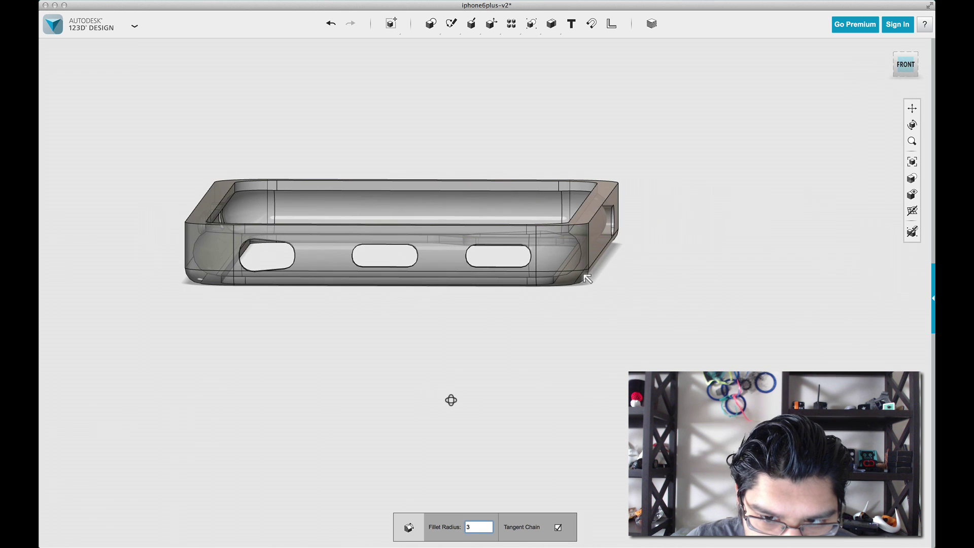
right_click_drag(568, 408, 732, 296)
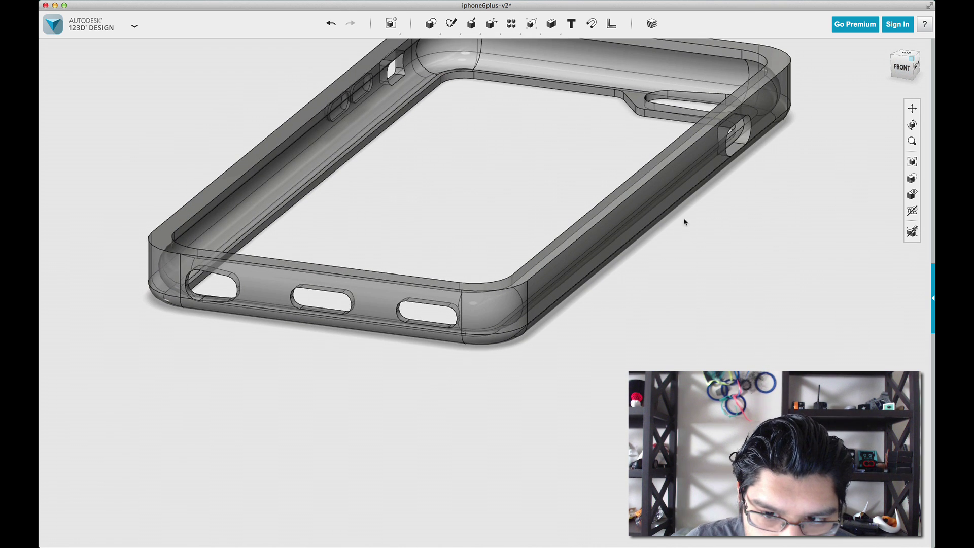
Fillet the outer edge around the screen side of the case
left_click(622, 209)
left_click(623, 205)
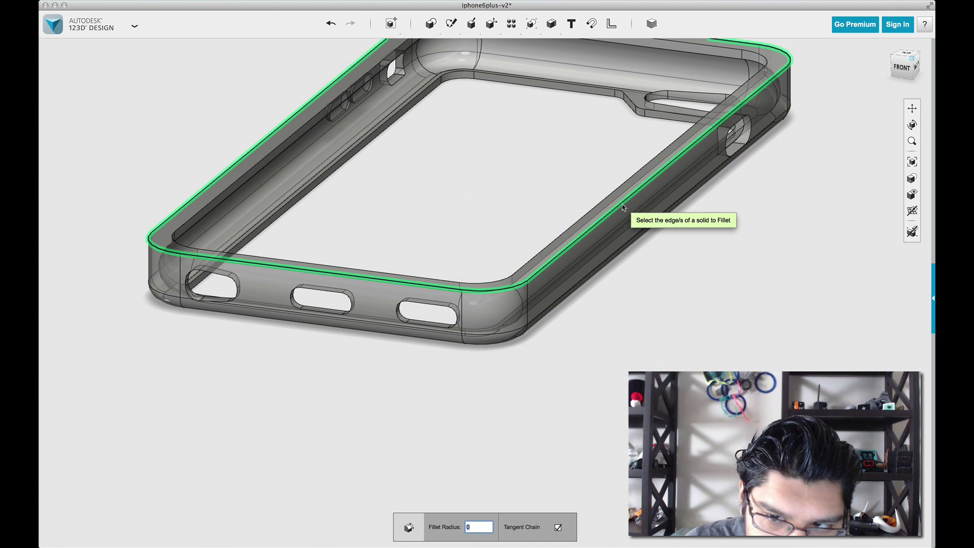
mouse_move(638, 212)
right_mouse_down()
mouse_move(671, 209)
mouse_move(621, 208)
right_mouse_up()
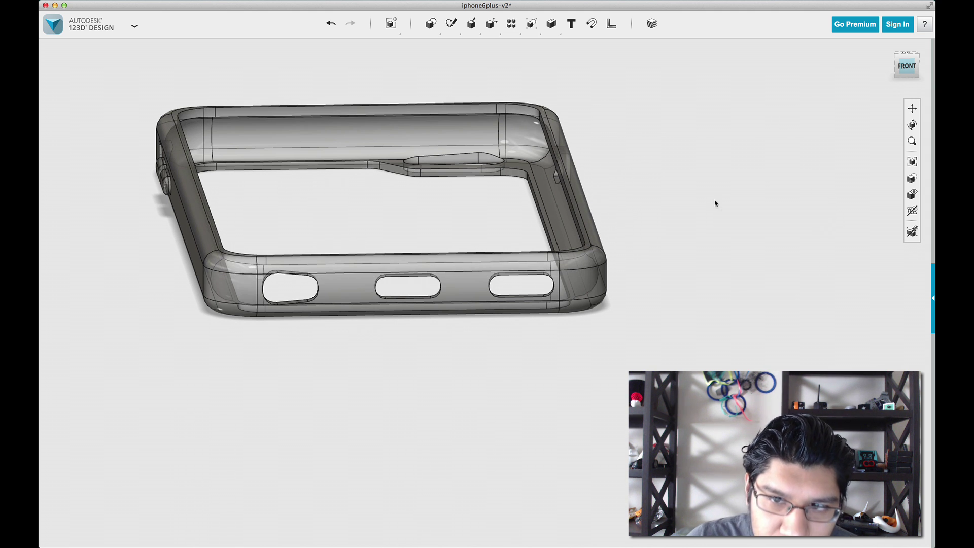
Examine the rounded case from all sides, checking the button pockets, port openings, camera opening and inner rim
right_click_drag(716, 203, 680, 191)
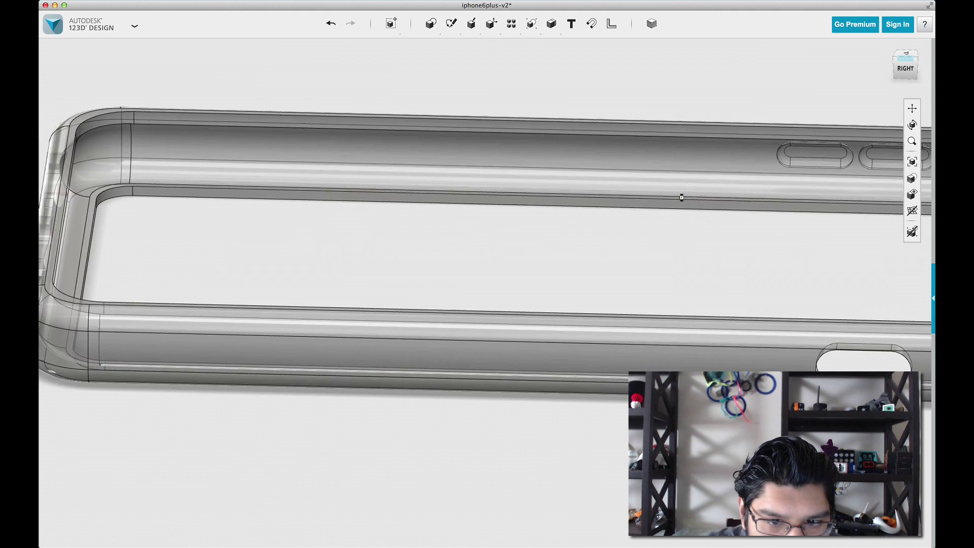
scroll(682, 198, "down", 4)
scroll(476, 212, "down", 1)
right_click_drag(405, 130, 476, 170)
scroll(476, 171, "up", 3)
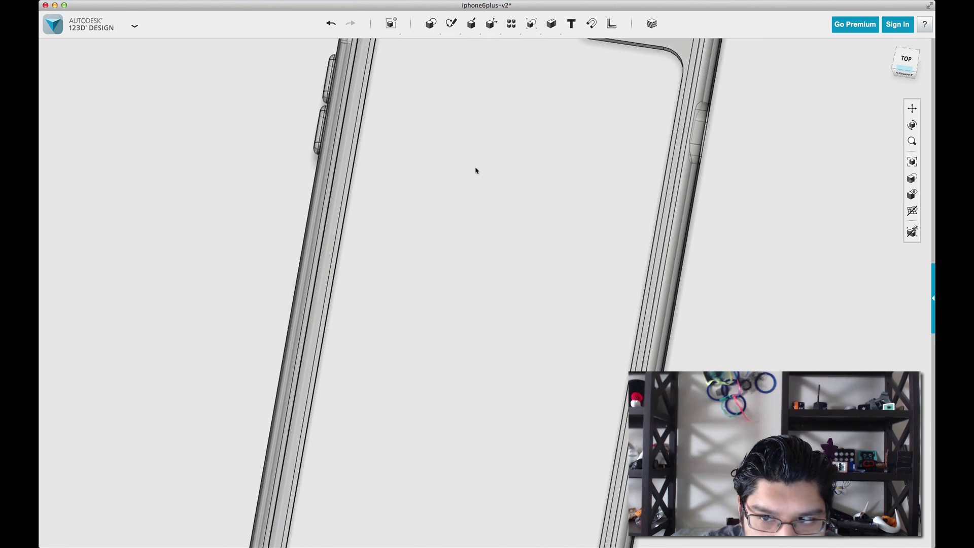
scroll(477, 170, "down", 5)
right_click_drag(267, 157, 273, 137)
scroll(286, 175, "down", 3)
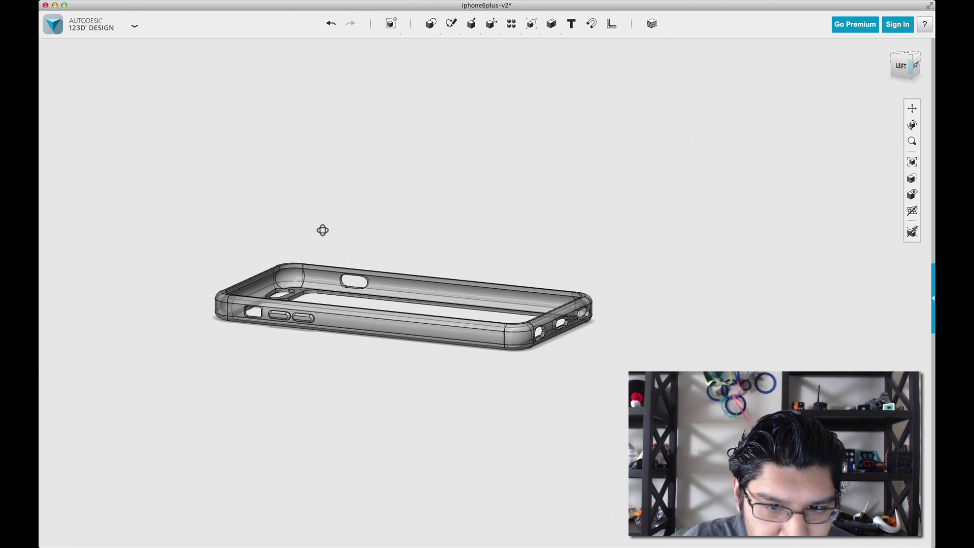
right_click_drag(323, 230, 320, 226)
scroll(320, 227, "up", 5)
right_click_drag(519, 165, 576, 157)
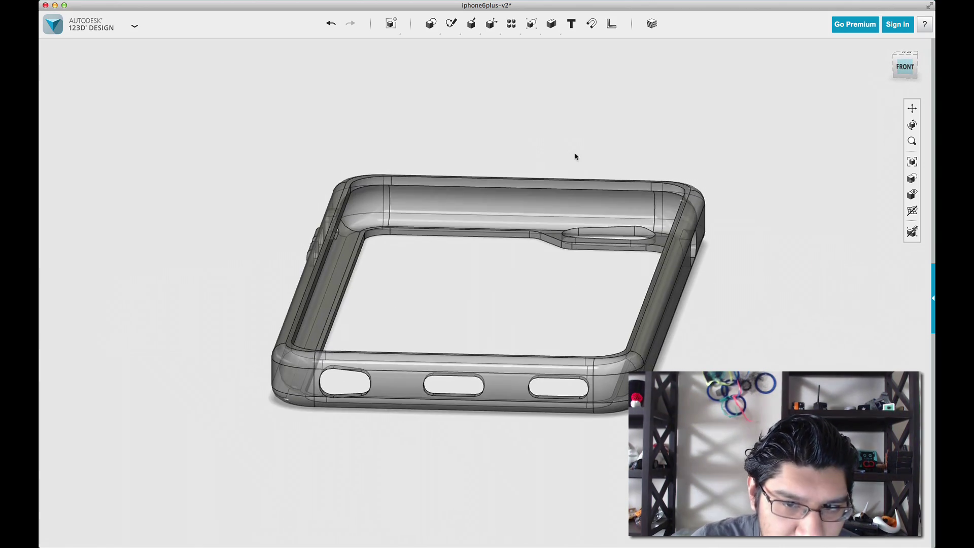
scroll(571, 157, "up", 5)
scroll(531, 180, "down", 5)
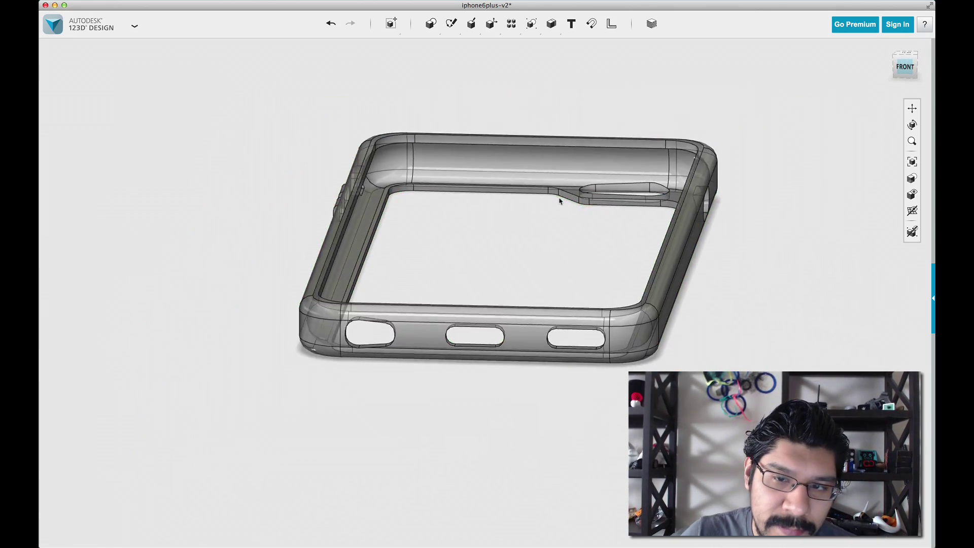
right_click_drag(561, 201, 533, 227)
scroll(533, 228, "down", 2)
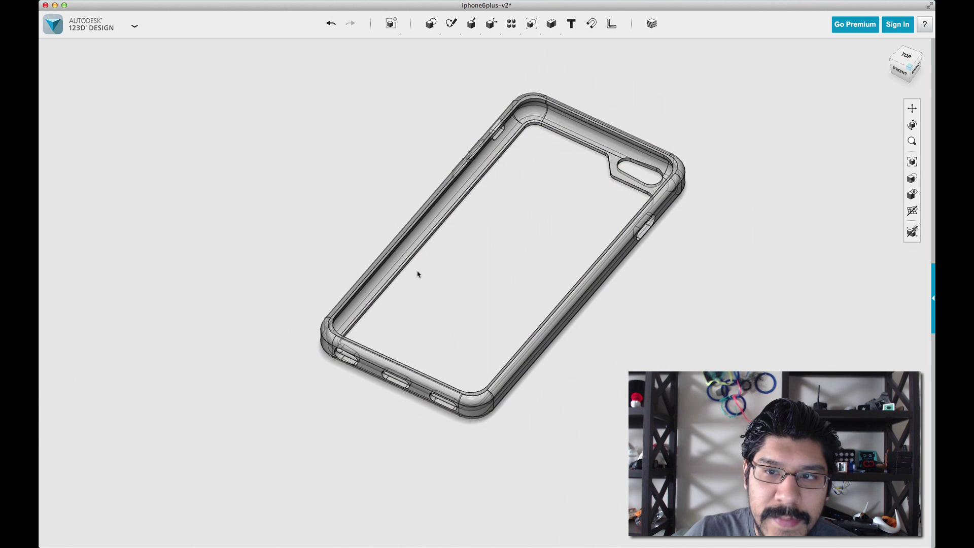
right_click_drag(420, 116, 404, 174)
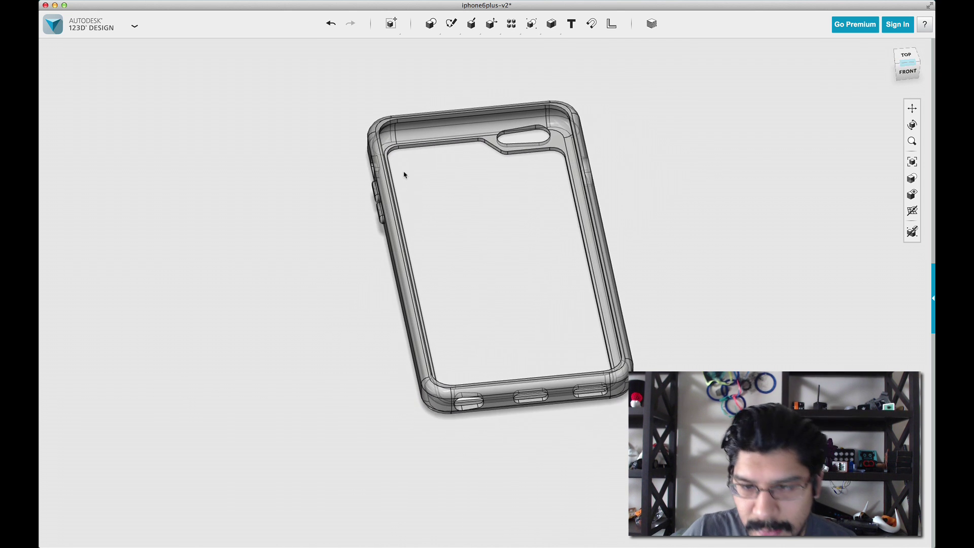
scroll(405, 175, "up", 2)
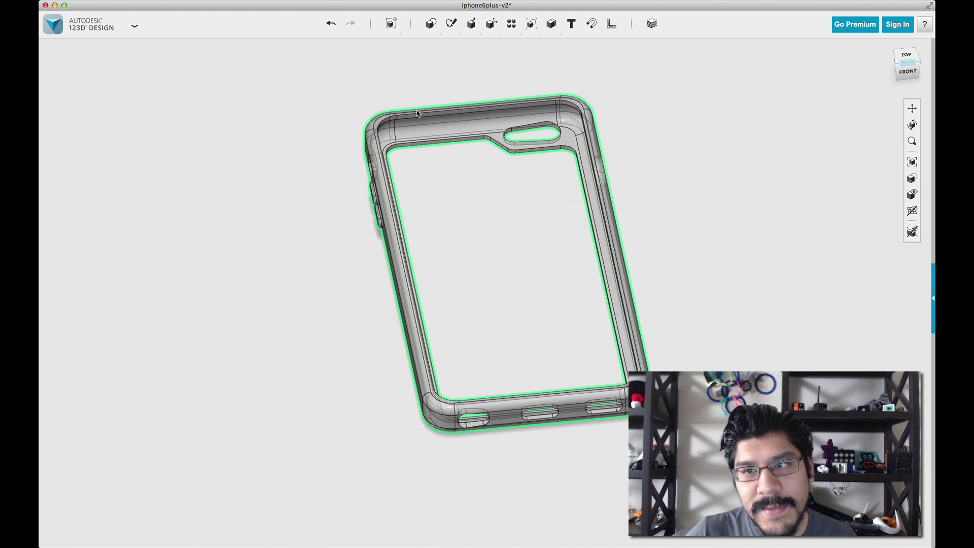
mouse_move(471, 23)
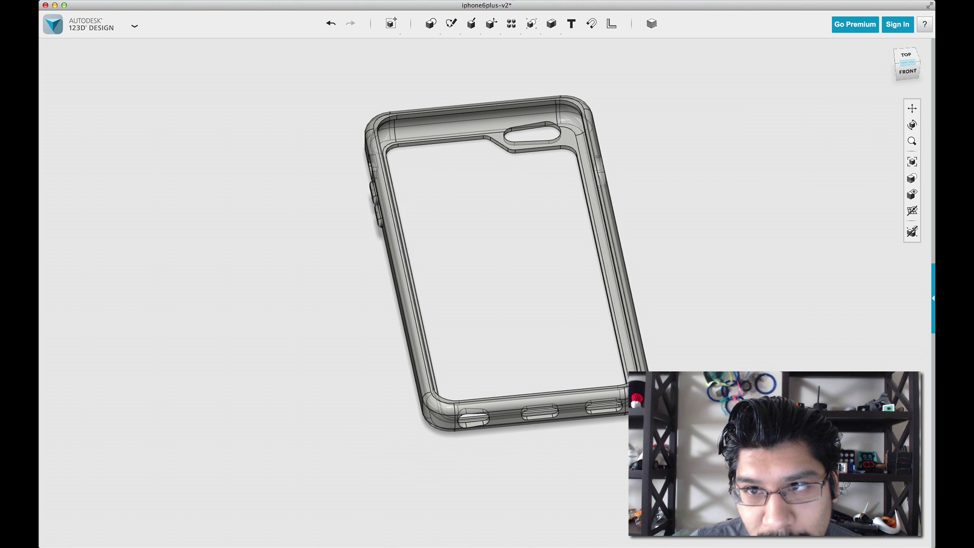